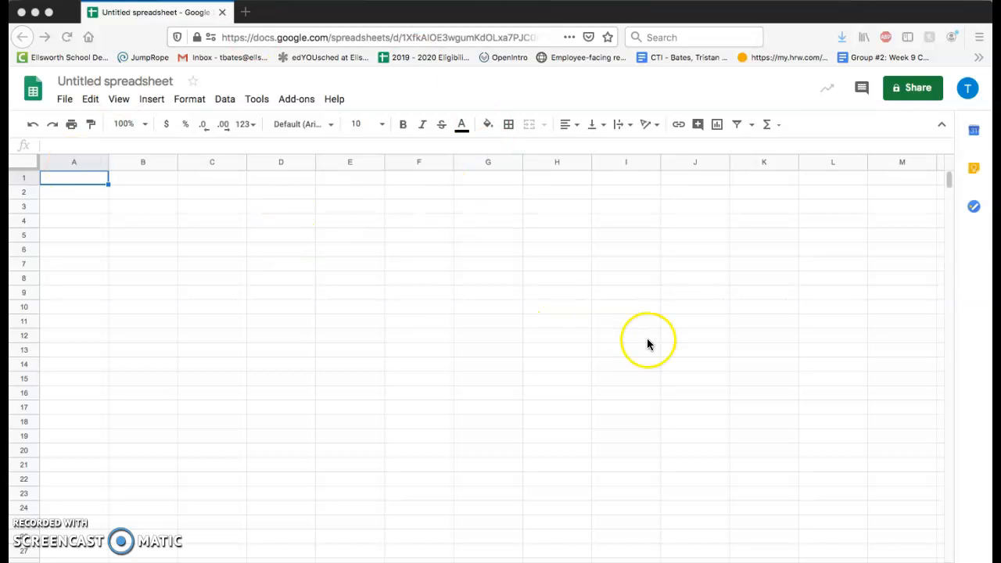
left_click(69, 181)
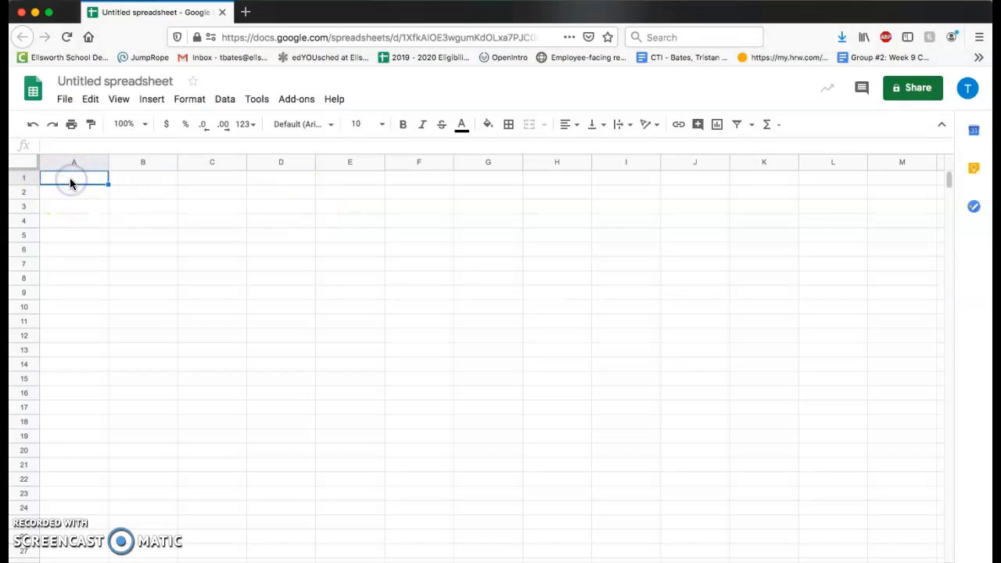
key("Right")
key("Right")
key("Down")
key("Down")
key("Left")
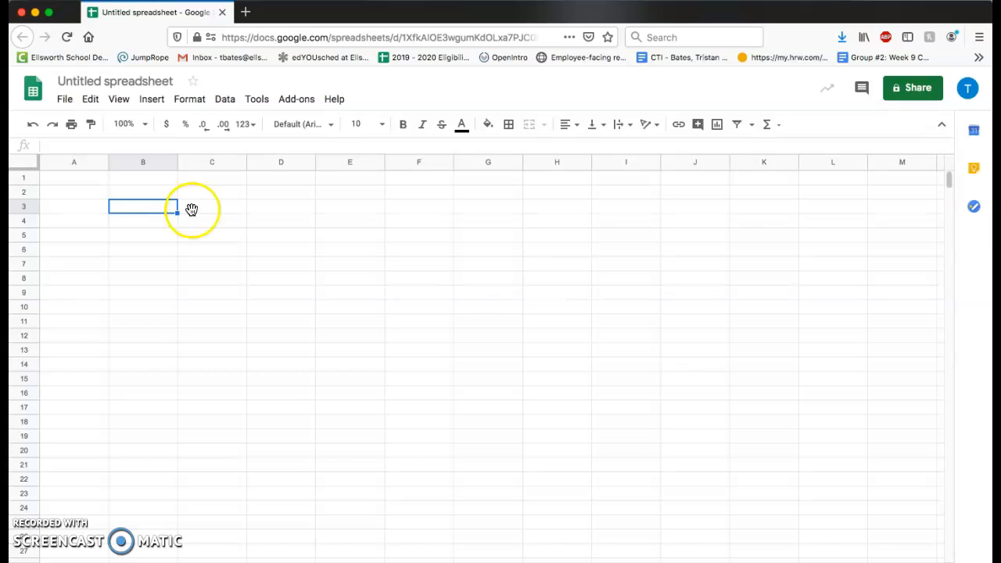
left_click(337, 239)
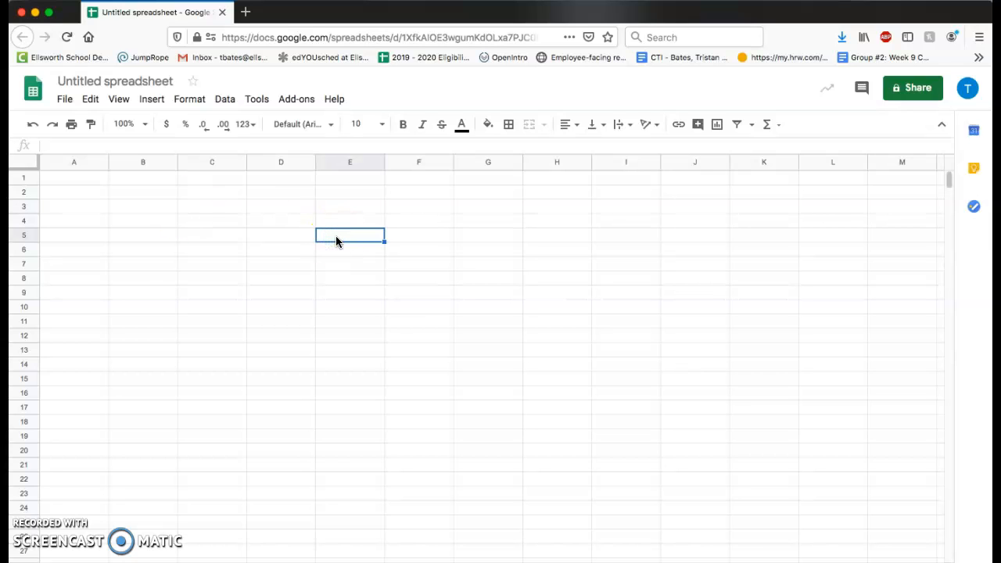
key("Right")
key("Right")
key("Up")
key("Up")
key("Up")
key("Left")
key("Left")
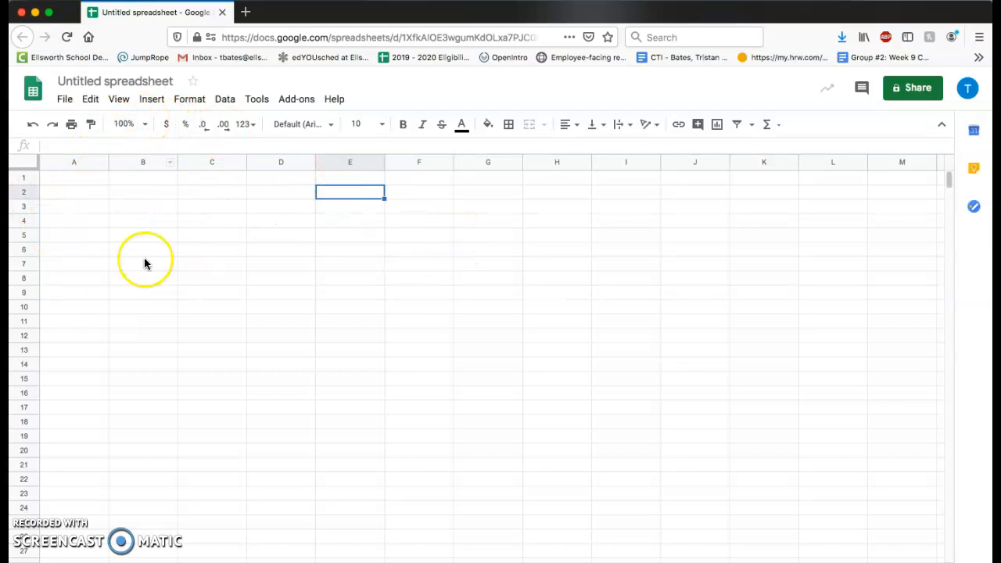
Step: Enter the label "Outcome" in A2, followed by the values 747, 197 and -3 in B2 through D2
left_click(72, 195)
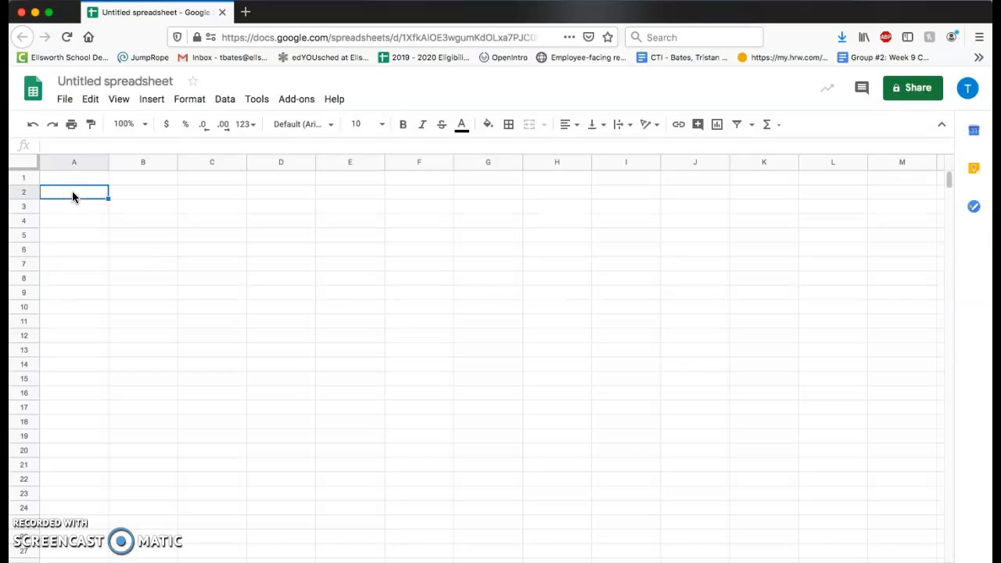
type("Outcome")
key("Tab")
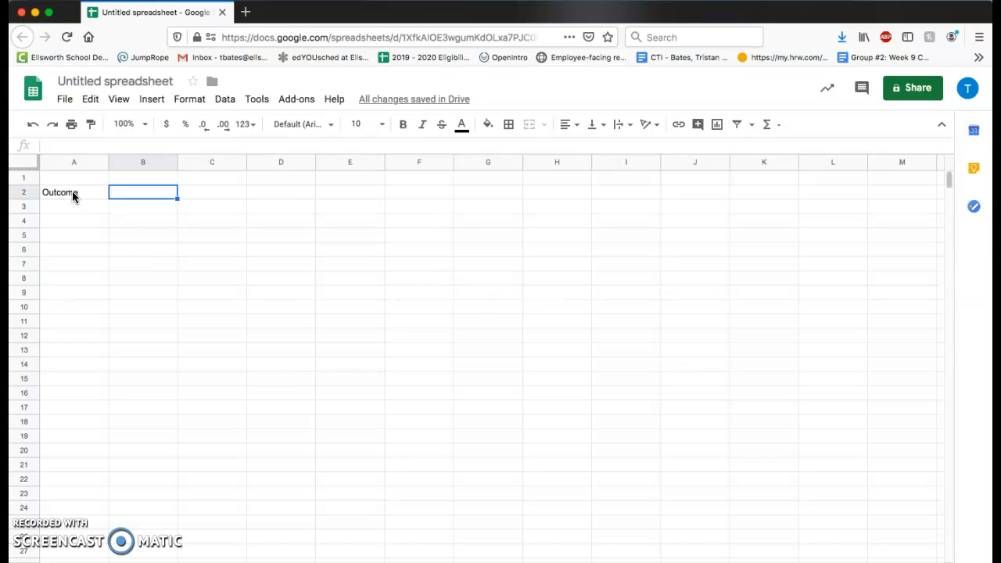
type("747")
key("Tab")
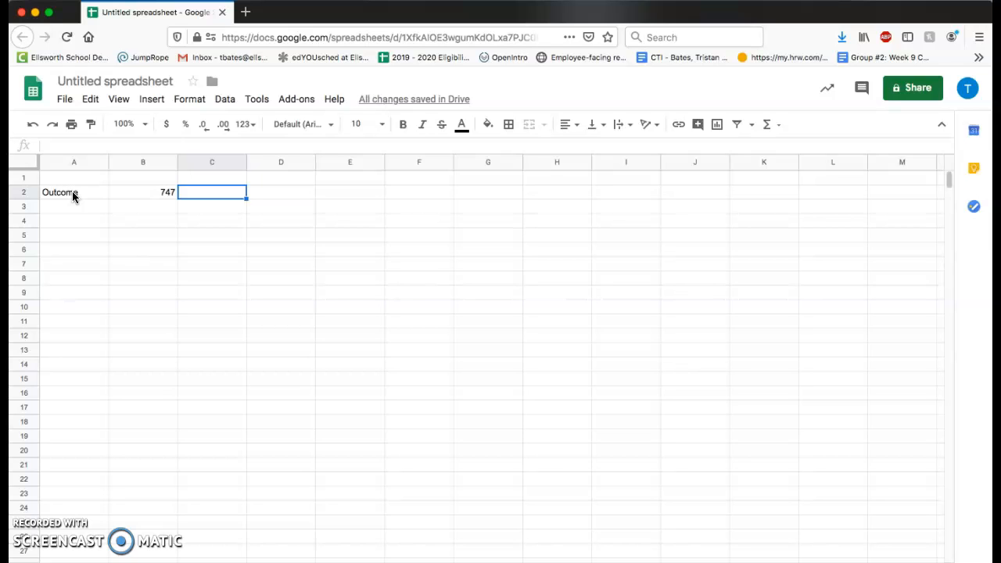
type("197")
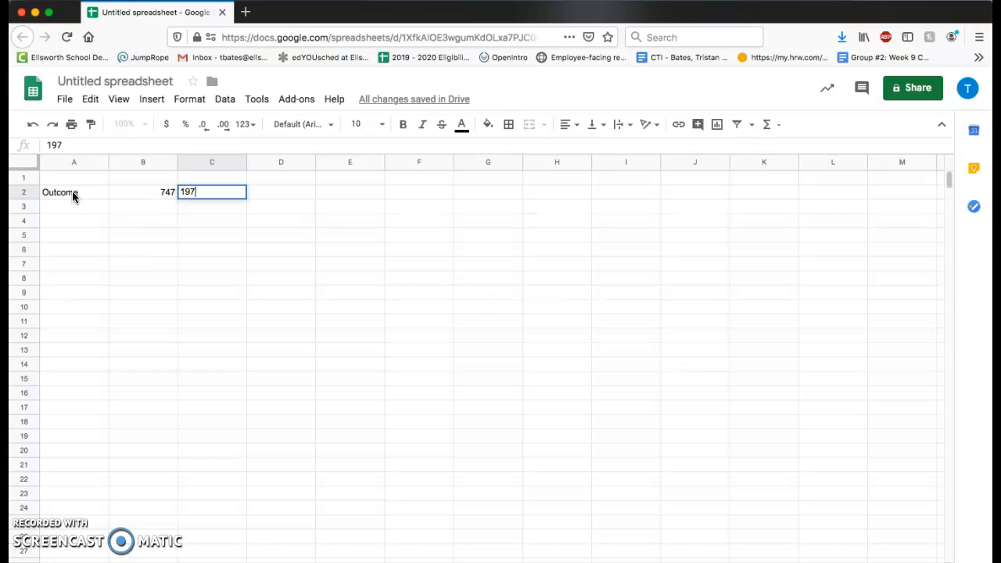
key("Tab")
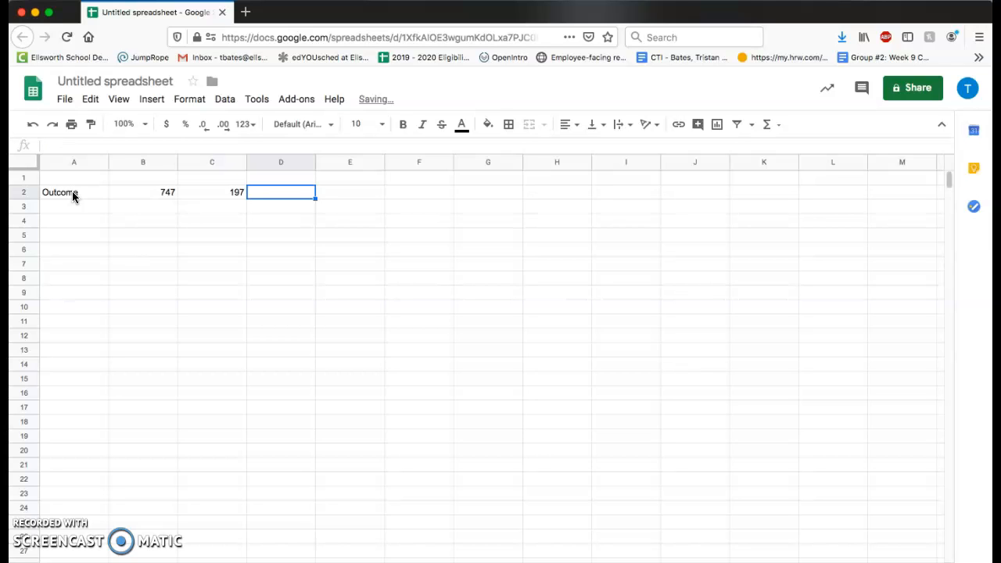
type("-3")
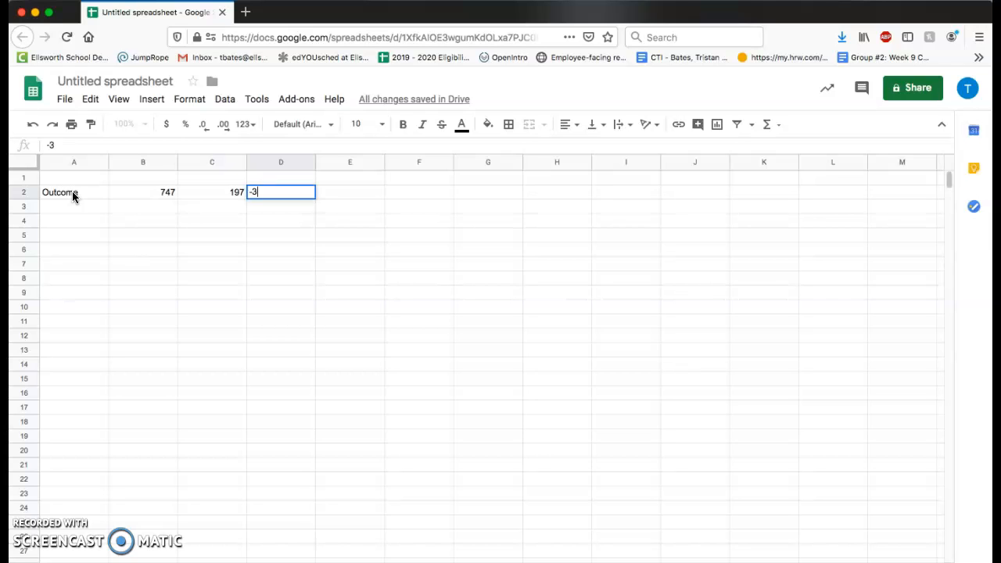
key("Return")
Step: Label A3 "P(X=x)" and enter the first outcome's probability in B3 as =1/1000
key("Left")
key("Left")
key("Left")
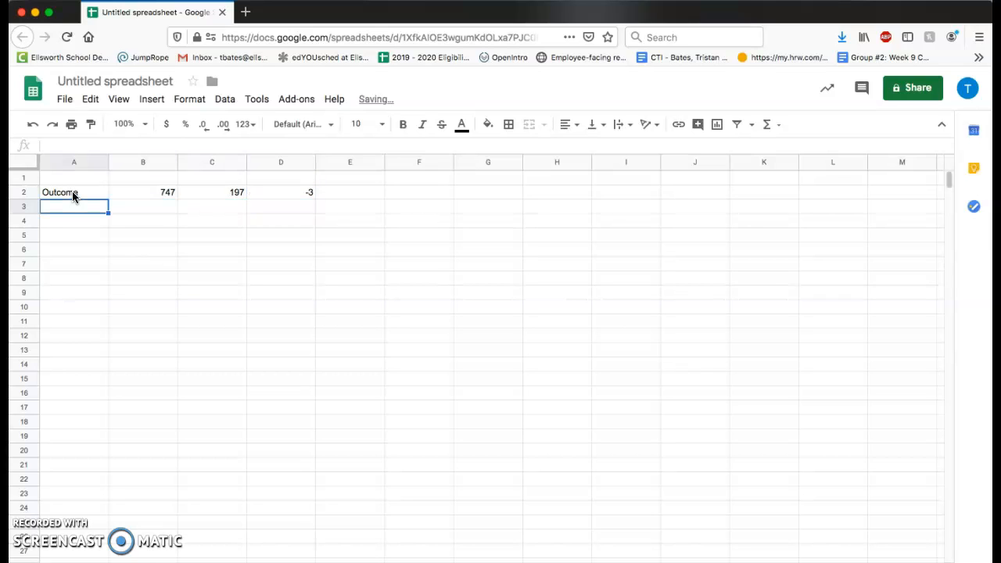
type("P(")
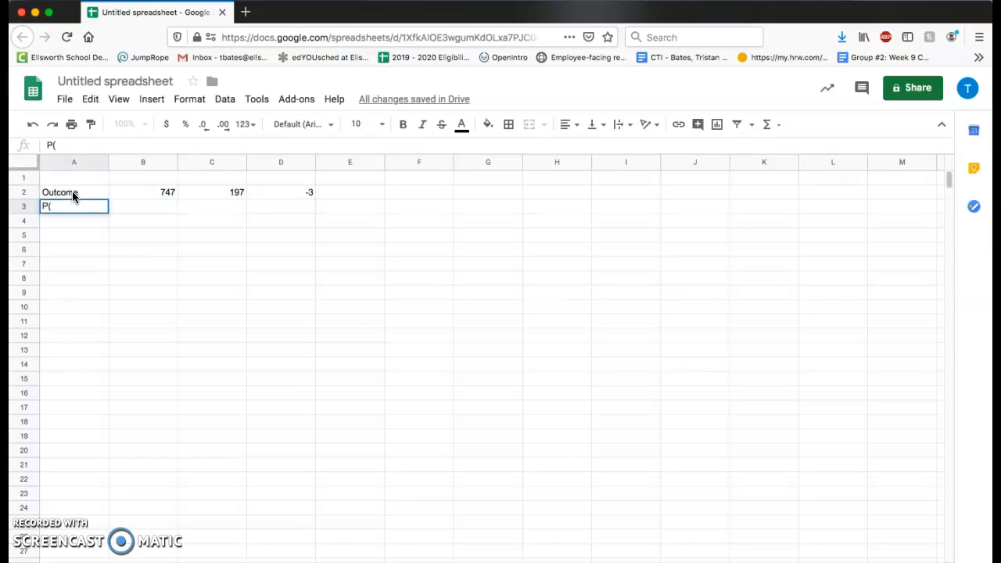
type("X=x)")
key("Tab")
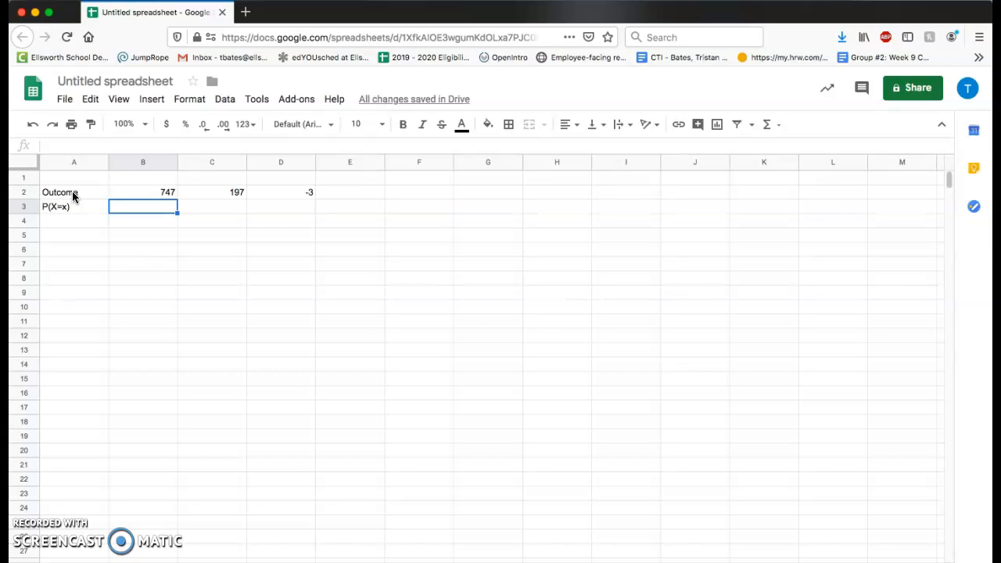
type("=1")
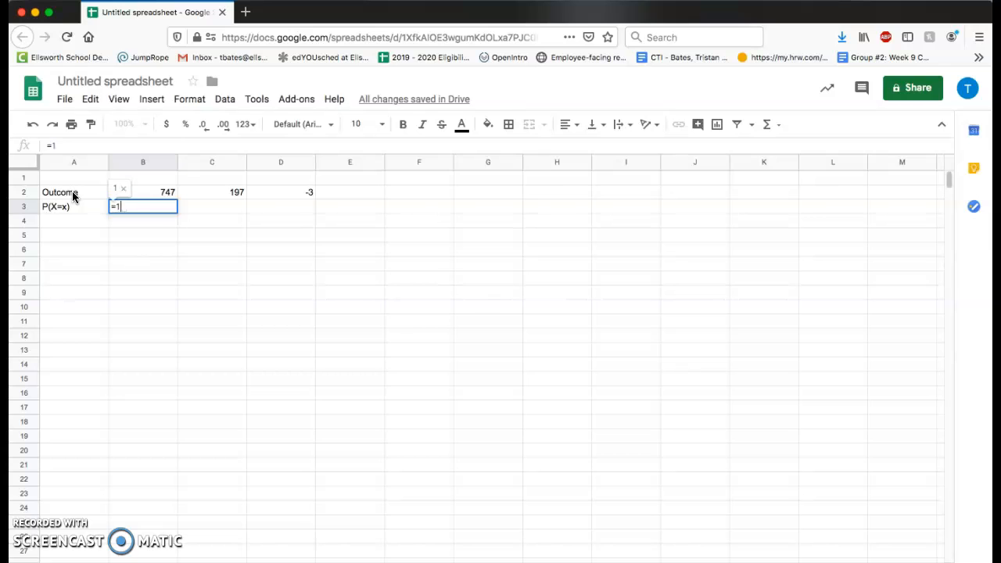
type("/1000")
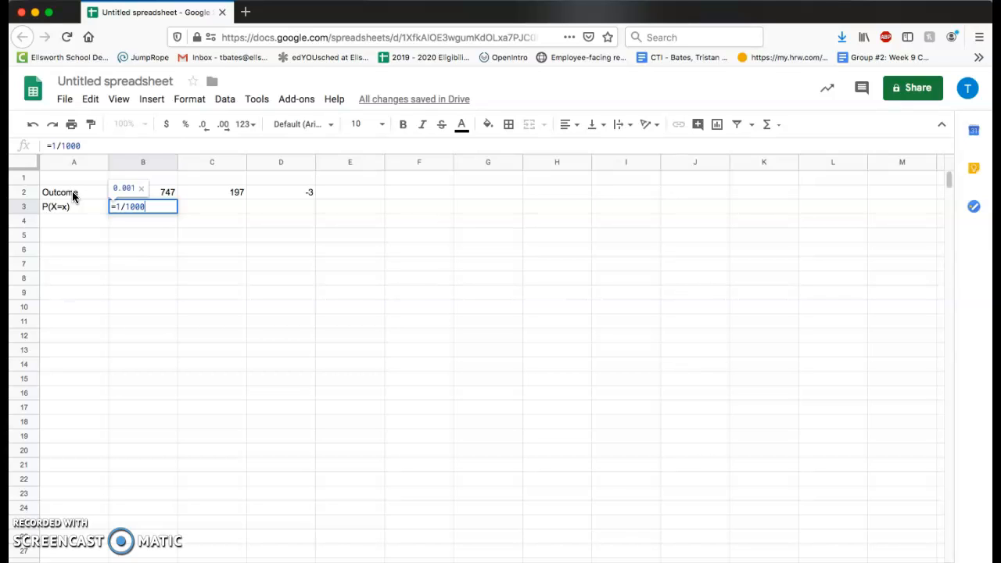
key("Tab")
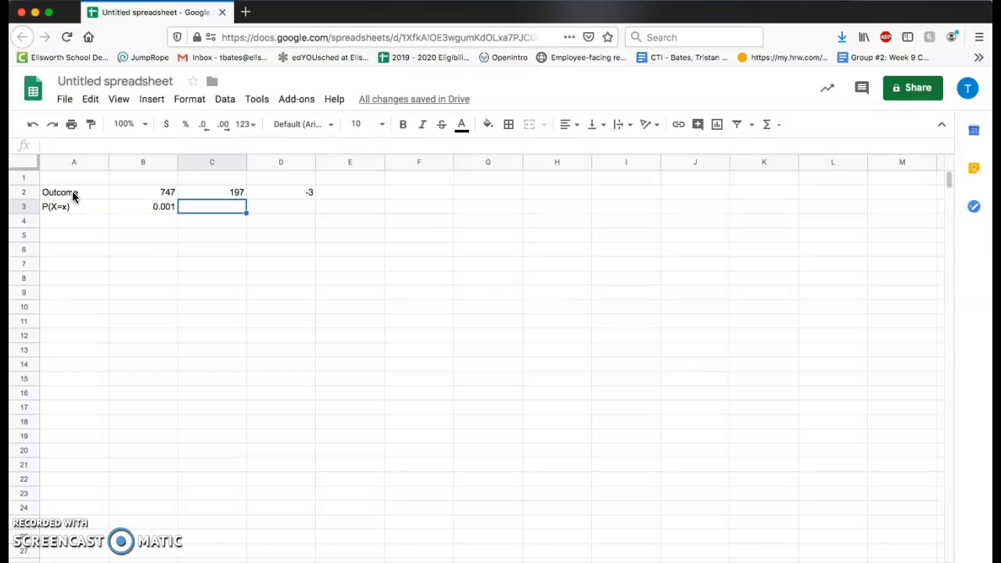
Step: Enter the probabilities of the remaining two outcomes as =2/1000 in C3 and =997/1000 in D3
type("=")
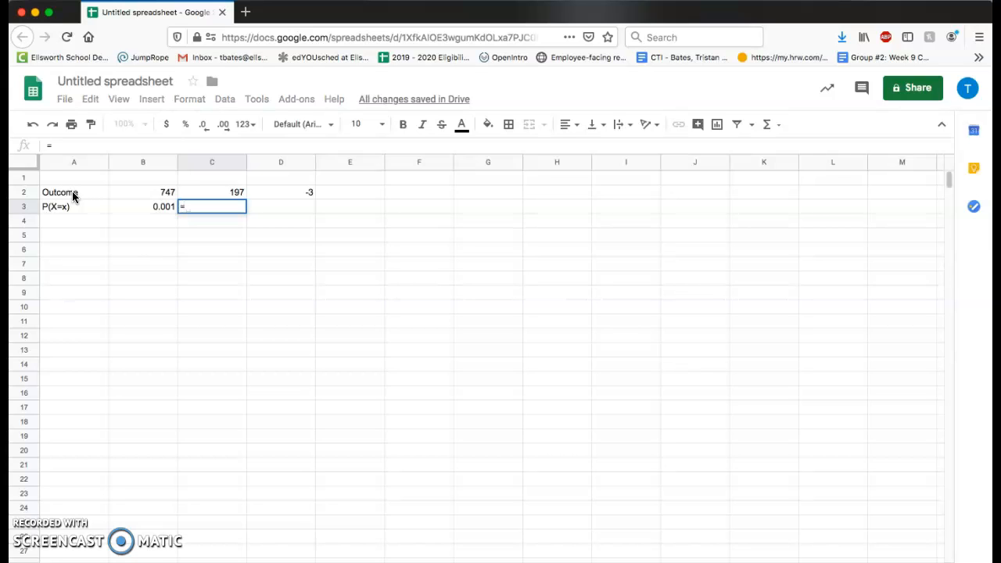
type("2/1000")
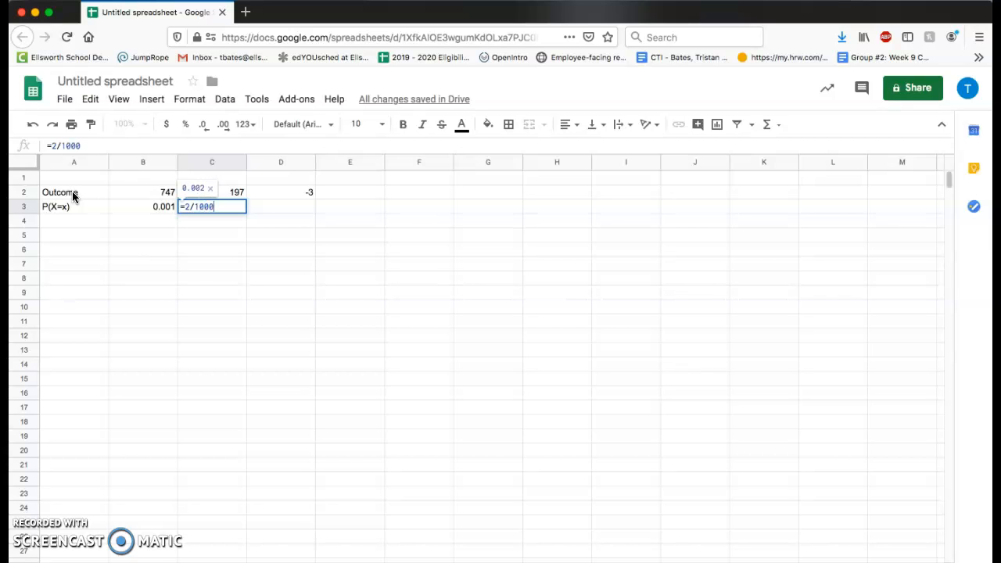
key("Return")
key("Right")
key("Up")
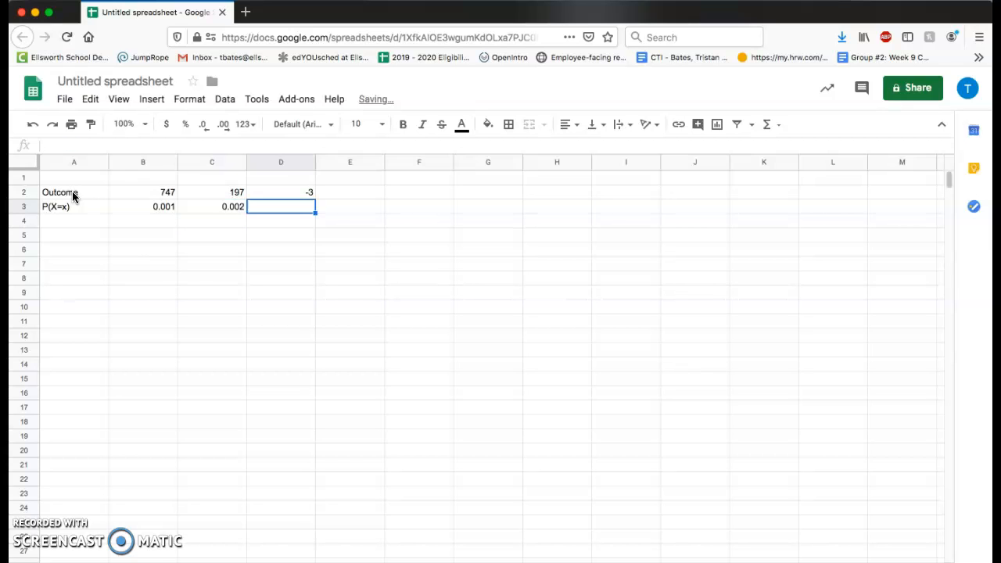
type("=99")
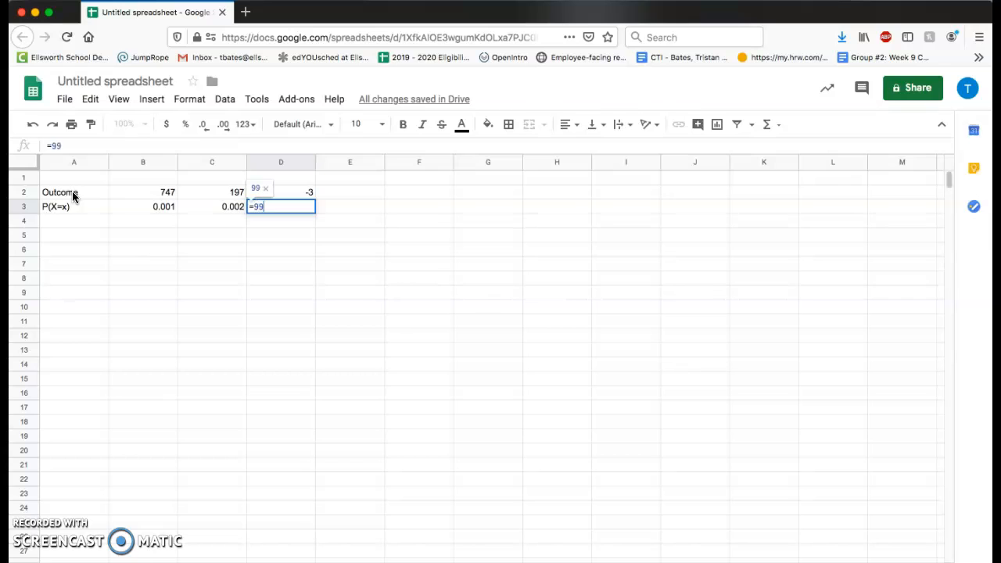
type("7/1000")
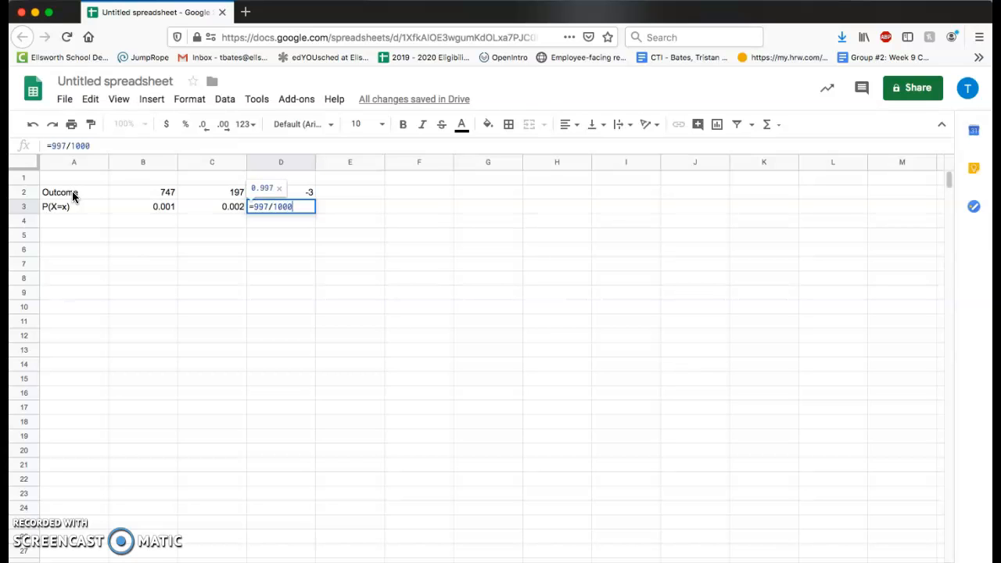
key("Tab")
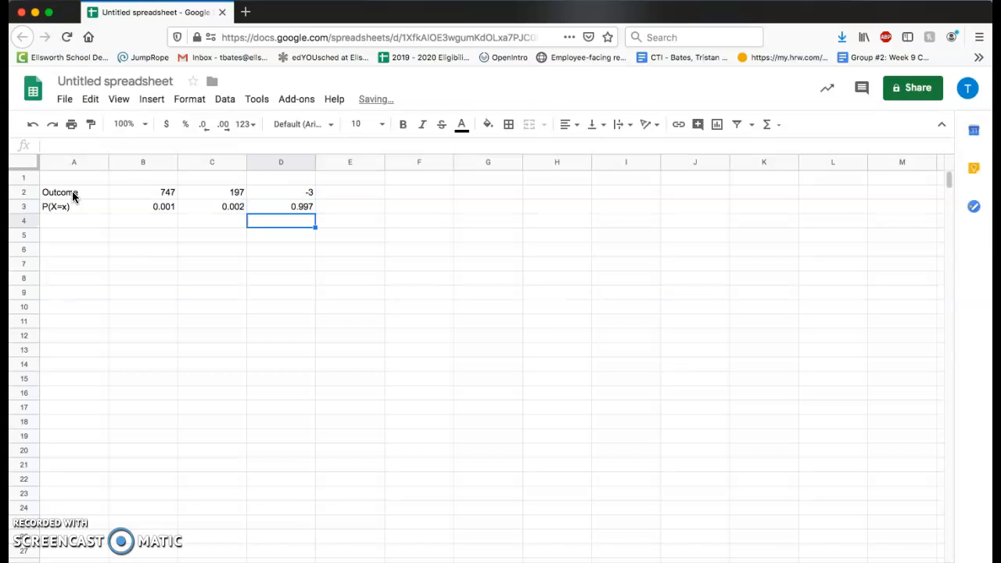
Step: Total the probabilities in E3 with the formula =sum(B3:D3)
type("=")
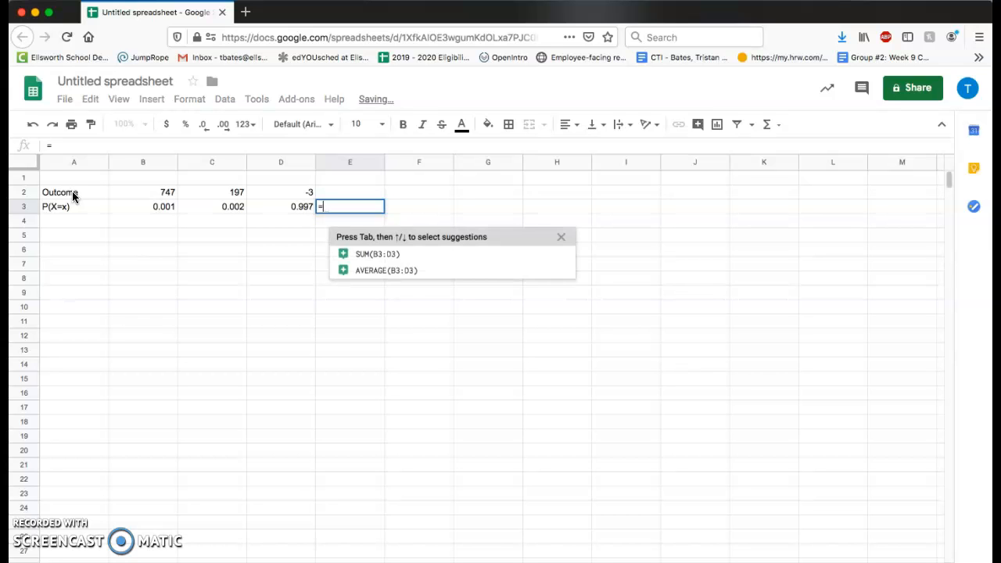
type("sum(")
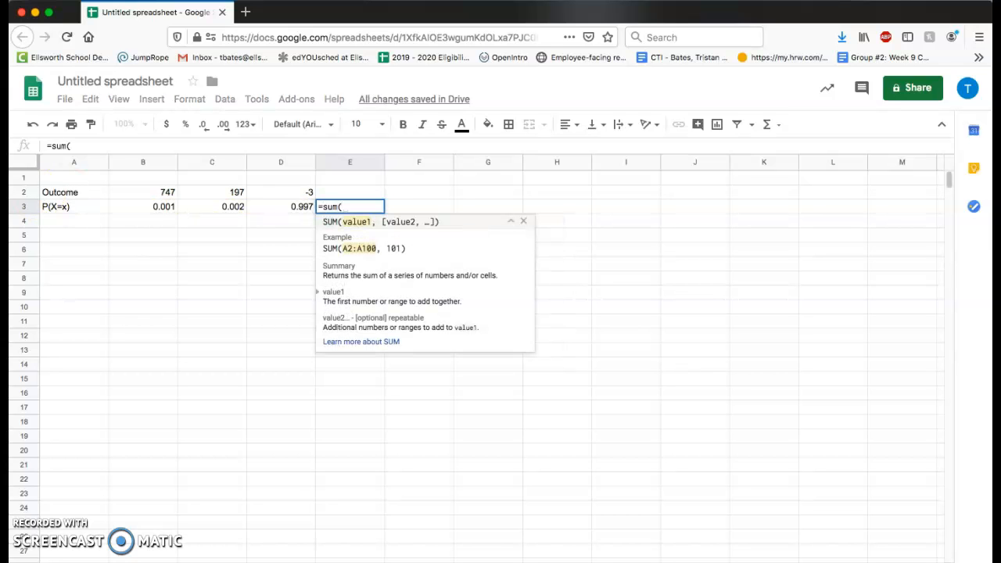
left_click(152, 205)
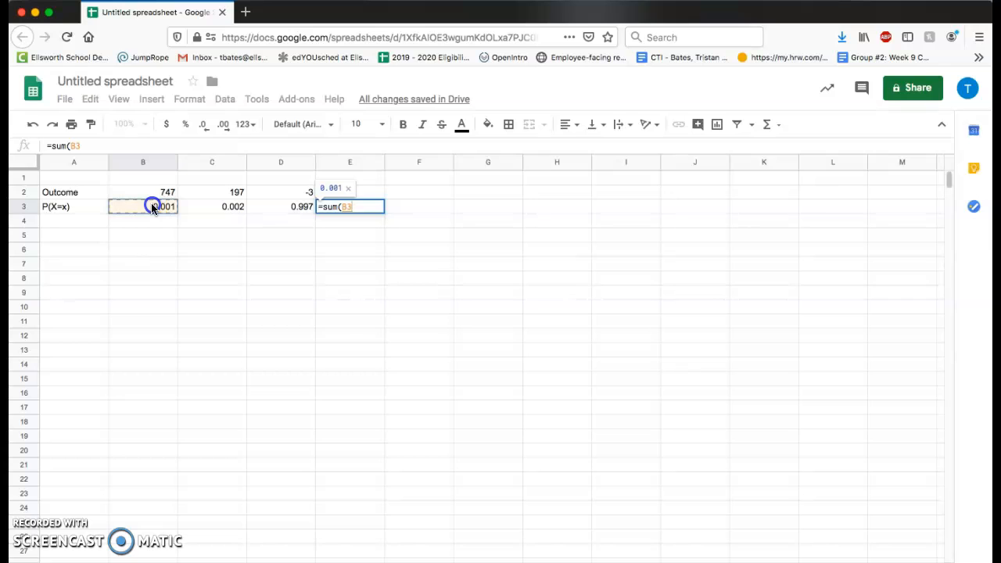
left_click_drag(153, 206, 274, 204)
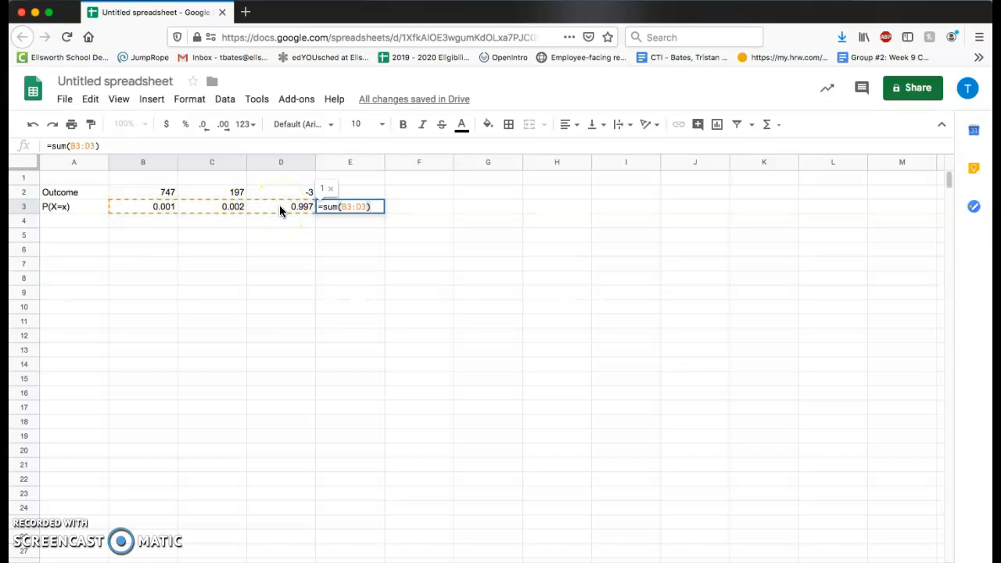
key("Return")
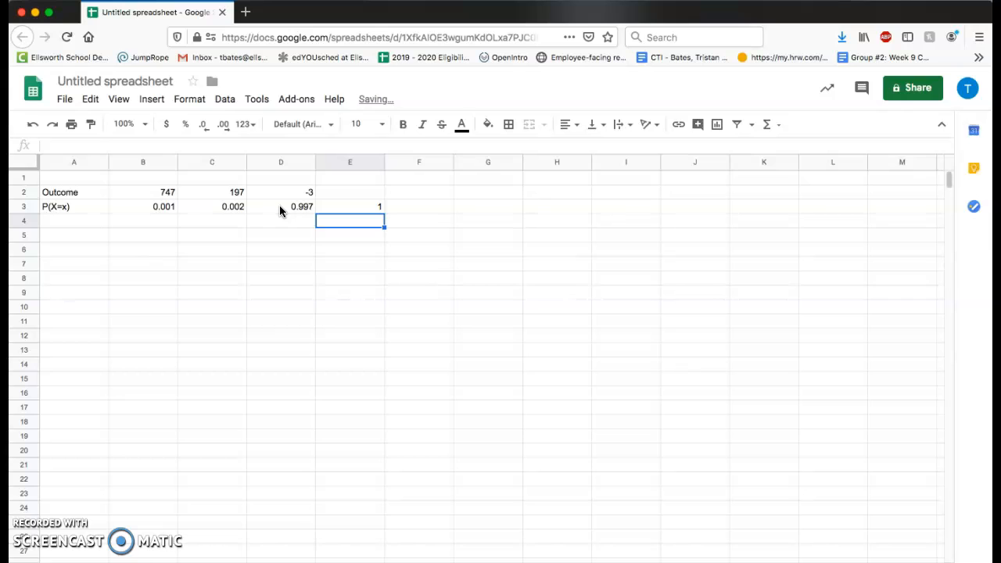
key("Up")
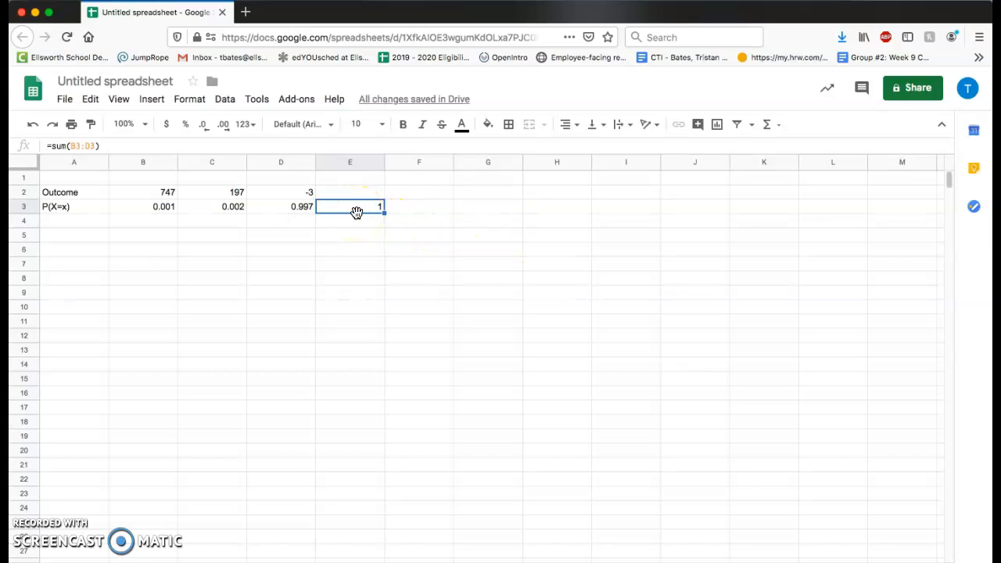
Step: Label A4 "X*P(X=x)" and multiply the first outcome by its probability in B4 with =B2*B3
left_click(80, 223)
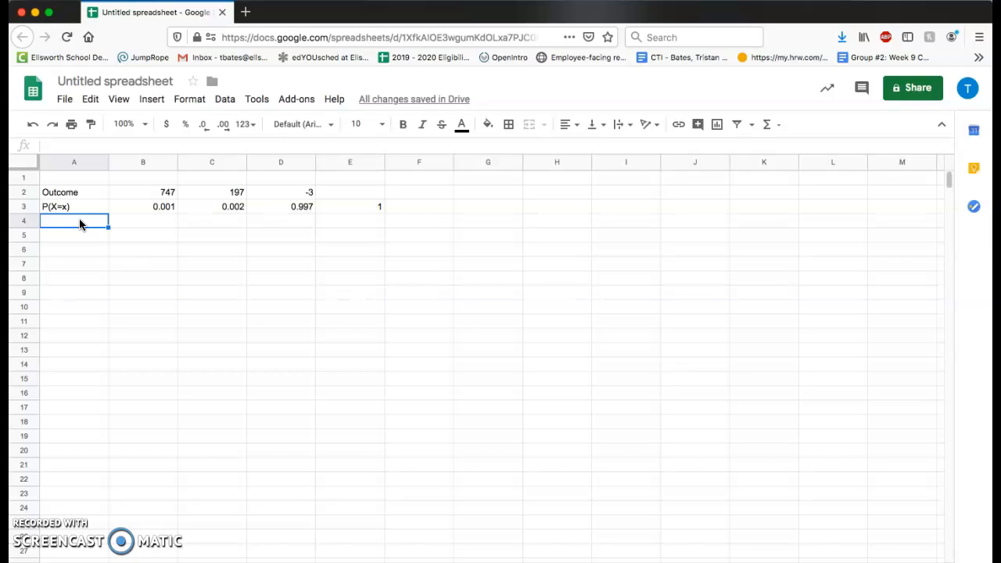
type("X*P(X=x)")
key("Tab")
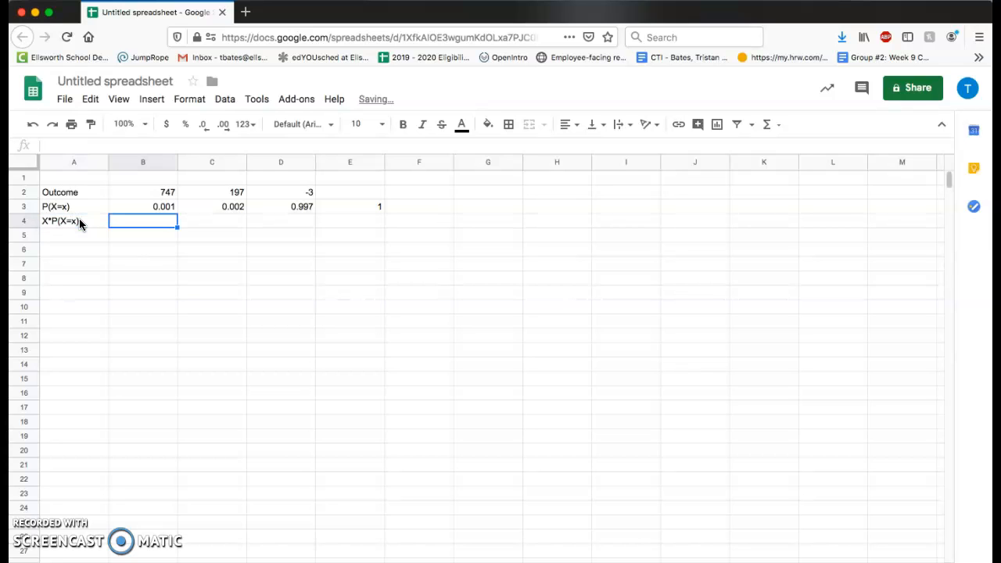
type("=")
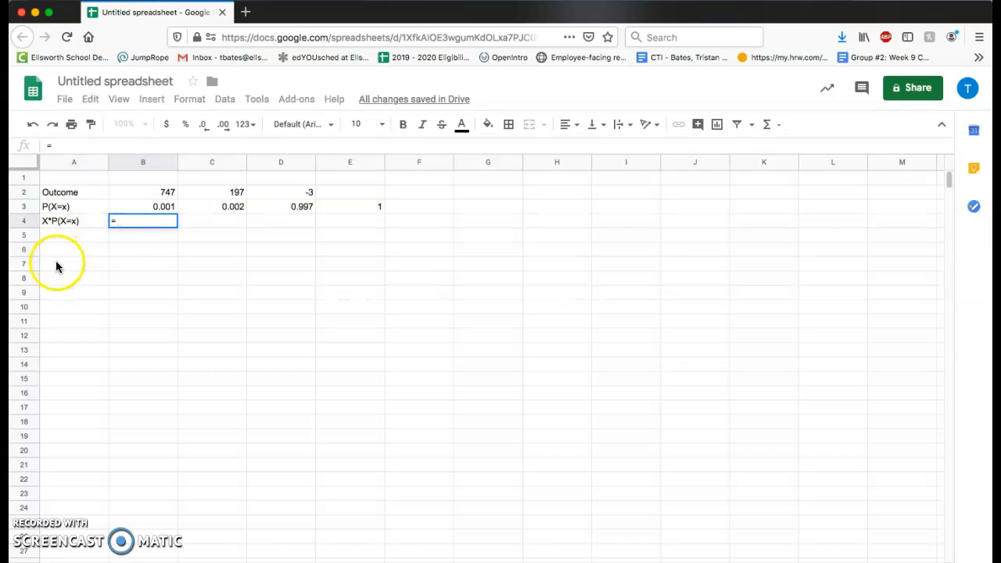
left_click(151, 193)
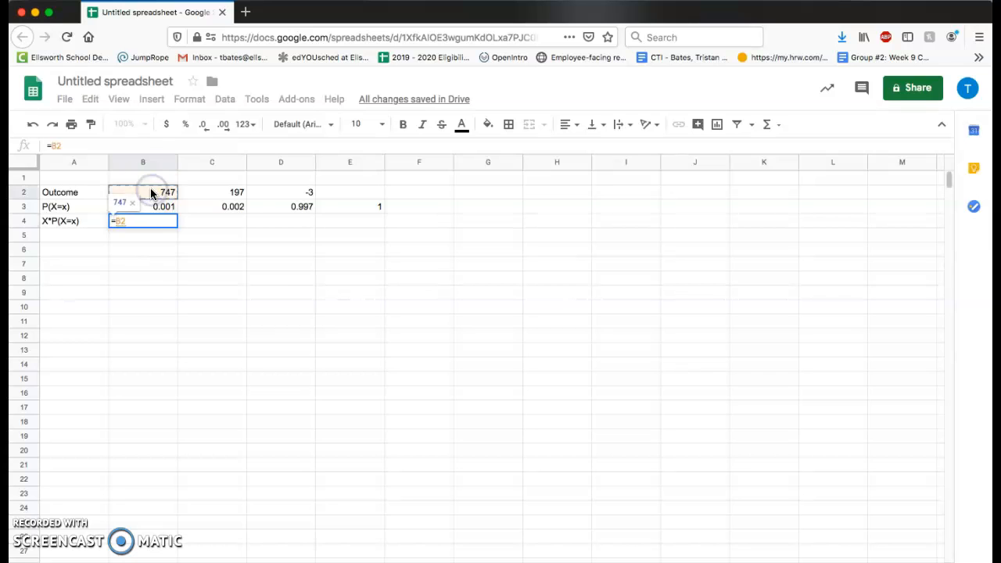
type("*")
left_click(134, 206)
left_click(134, 207)
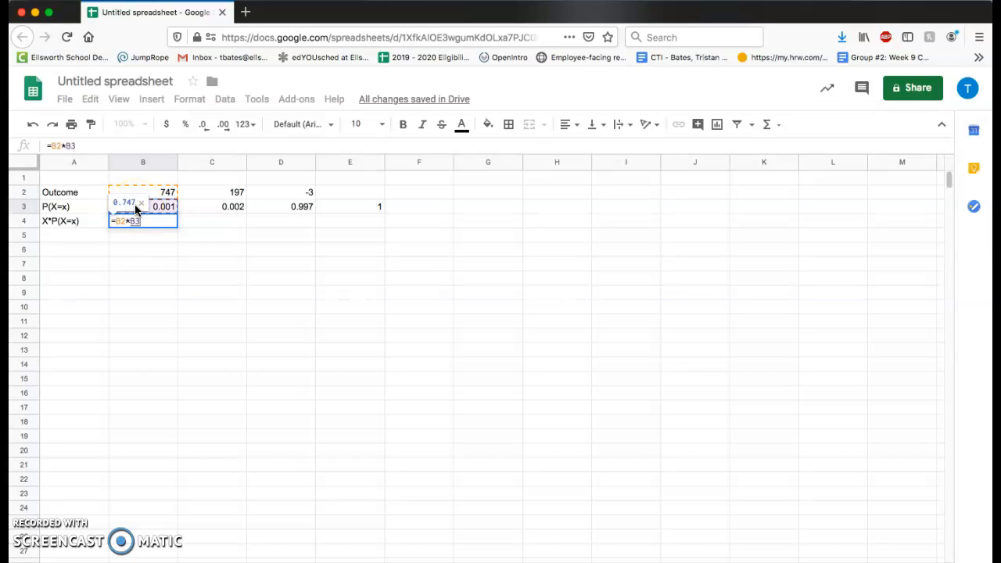
key("Return")
key("Up")
left_click(167, 222)
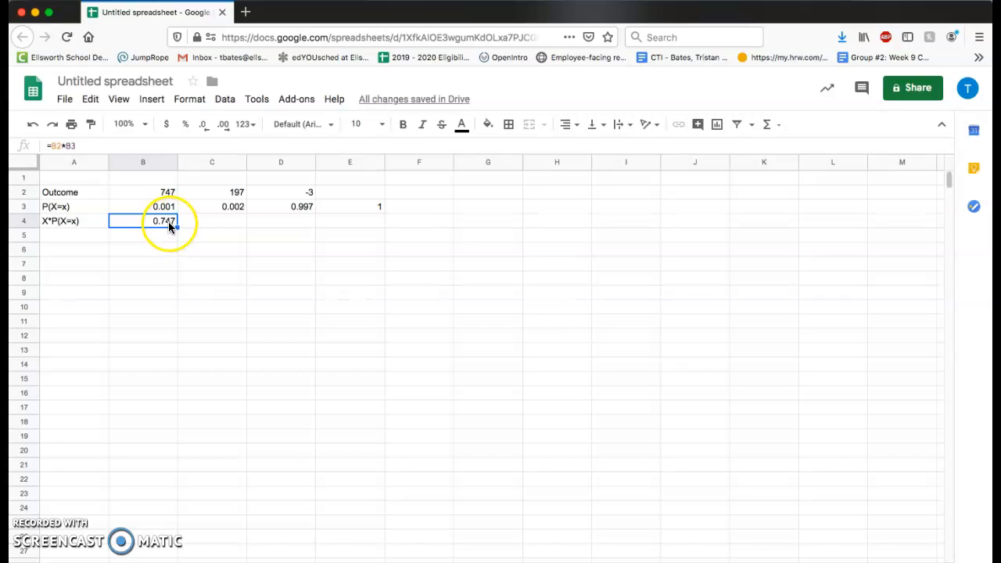
left_click(202, 222)
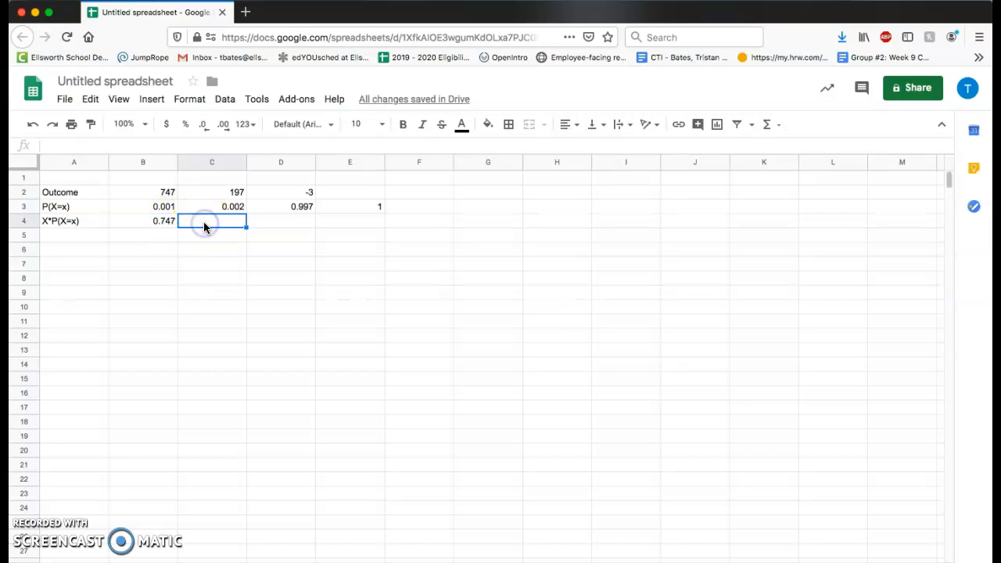
Step: Fill the product formula from B4 across through D4 and check the copied formulas in C4 and D4
left_click(269, 227)
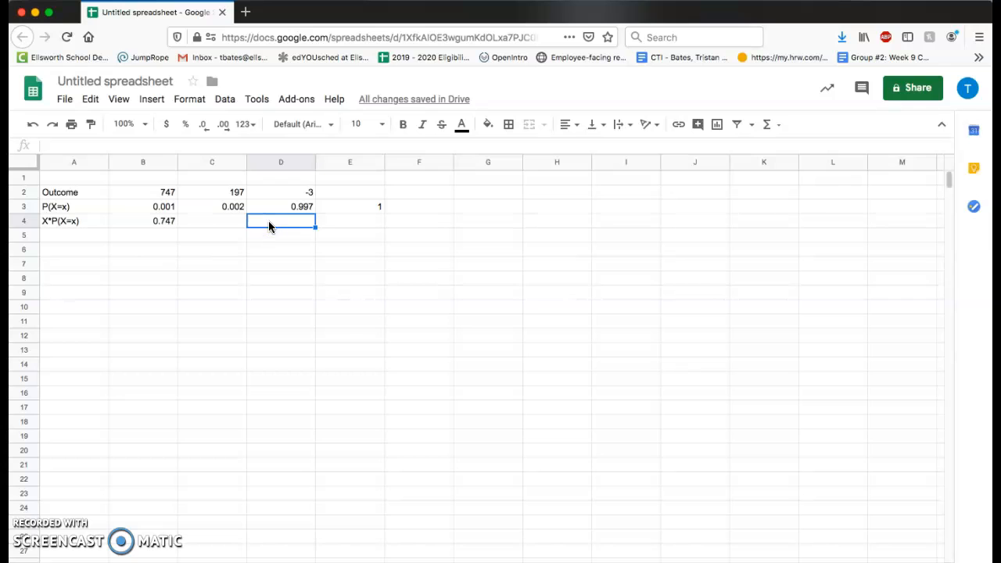
left_click(147, 223)
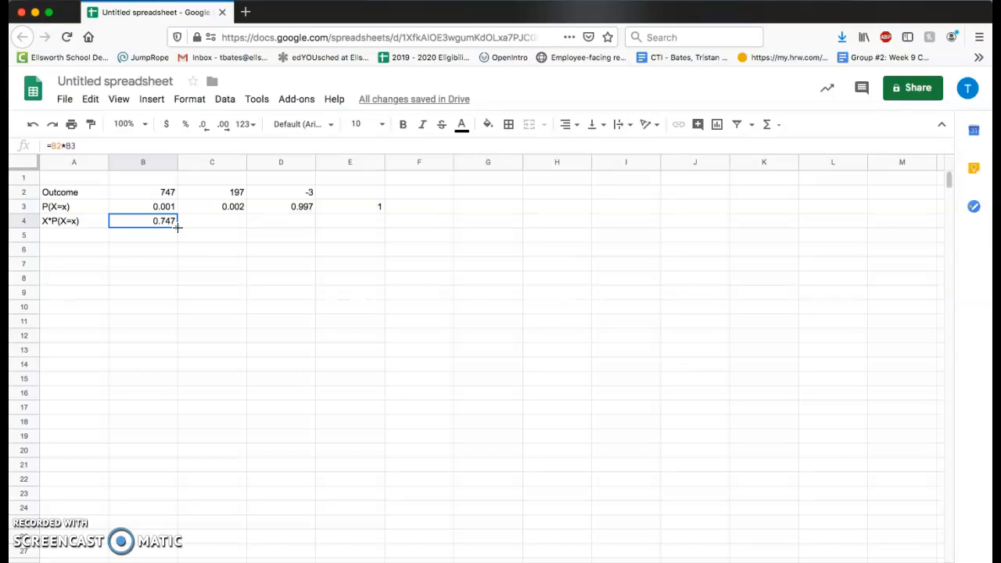
left_click(178, 227)
left_click_drag(177, 228, 289, 222)
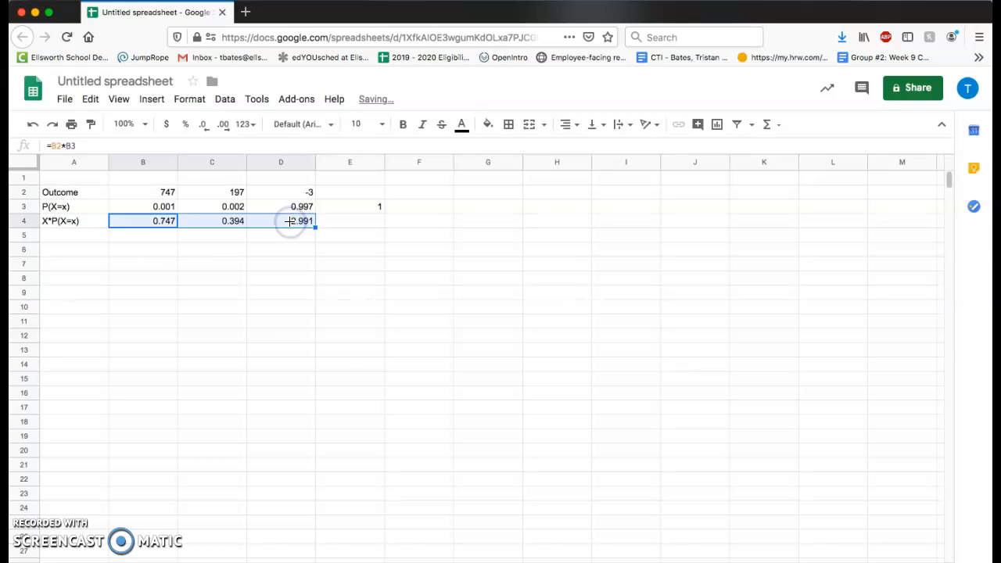
left_click(219, 222)
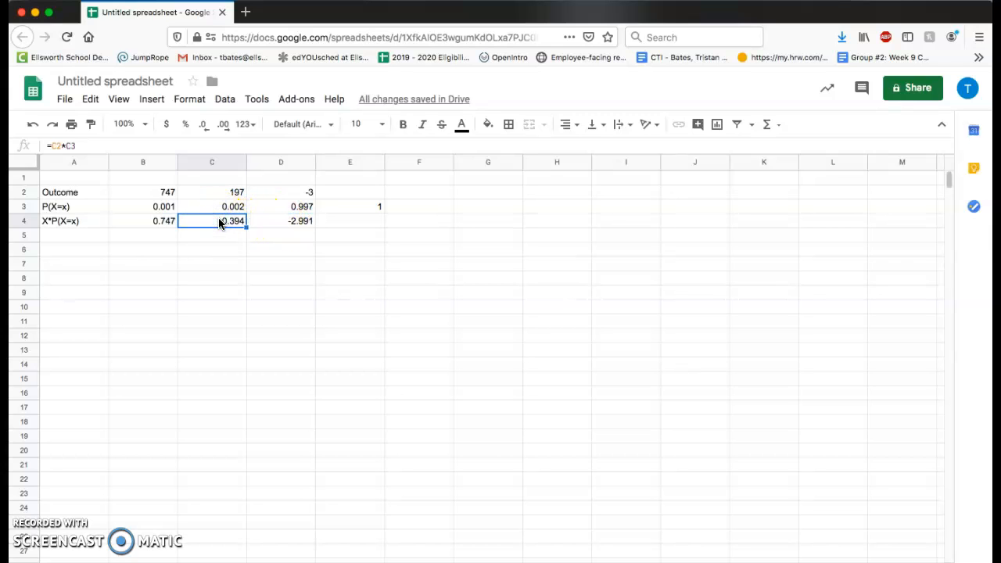
left_click(271, 225)
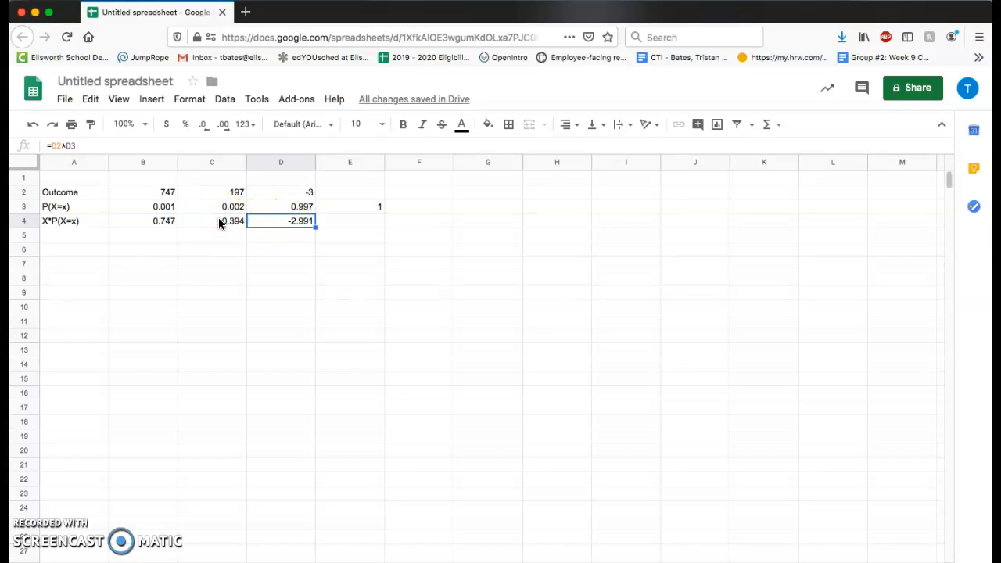
Step: Label E4 "E(X)=" and total the outcome-probability products in F4 with =sum(B4:D4)
left_click(346, 224)
type("E")
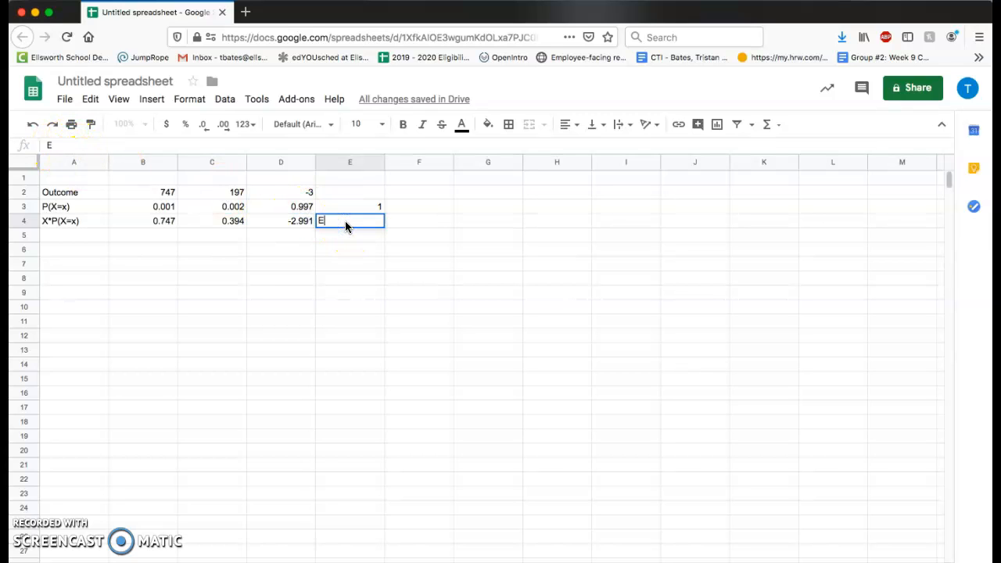
type("(X)=")
key("Tab")
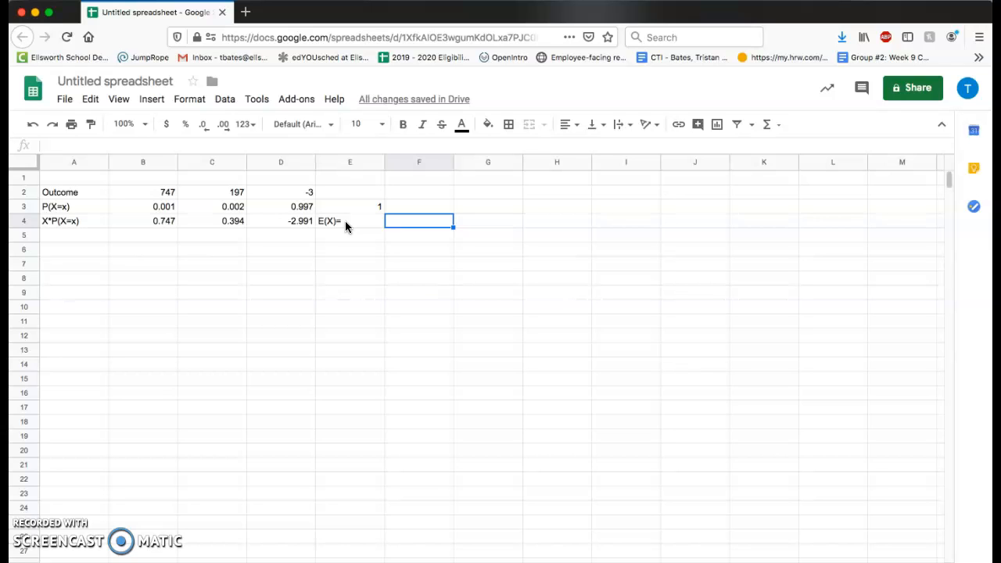
type("=sum(")
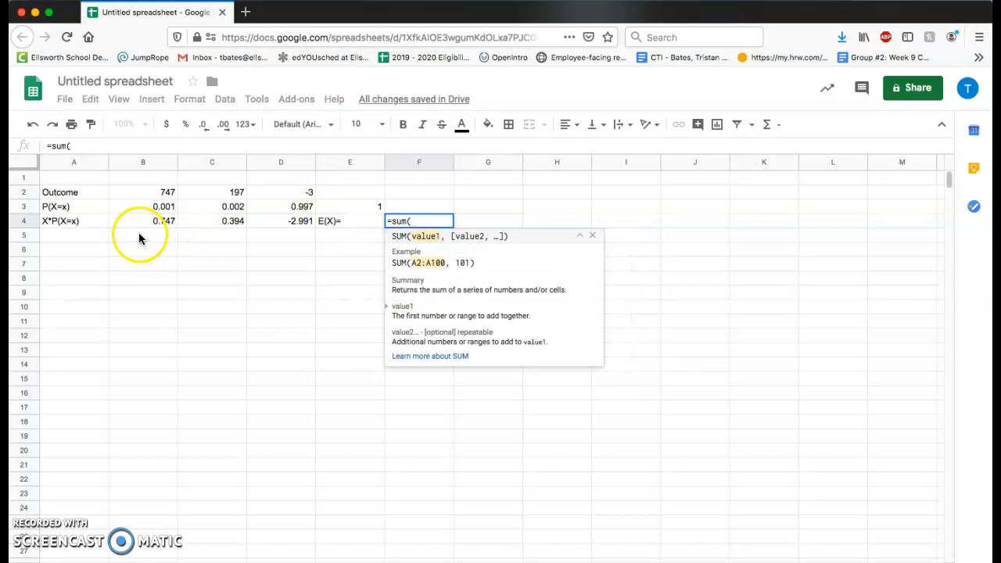
left_click_drag(142, 220, 286, 225)
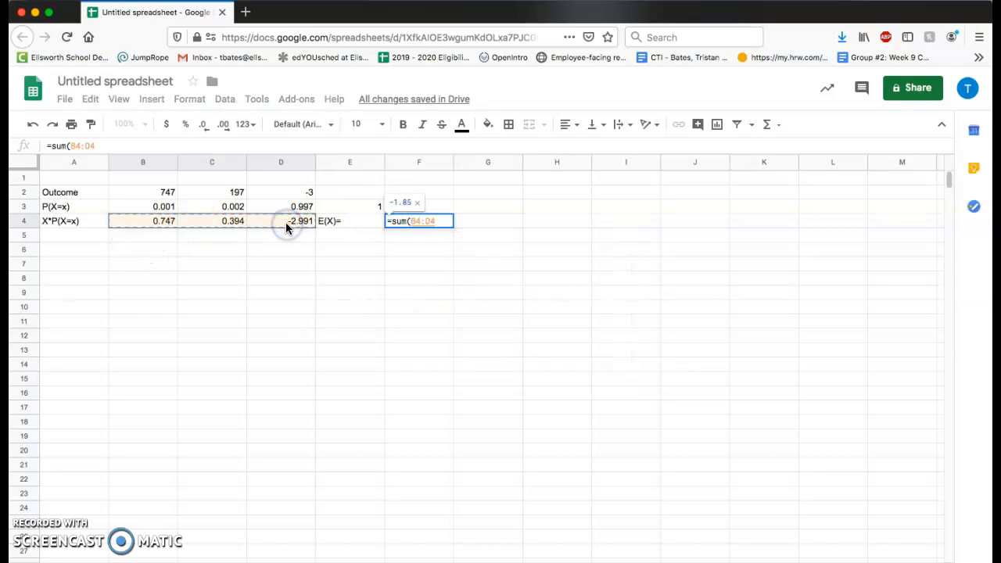
key("Return")
key("Up")
left_click(421, 226)
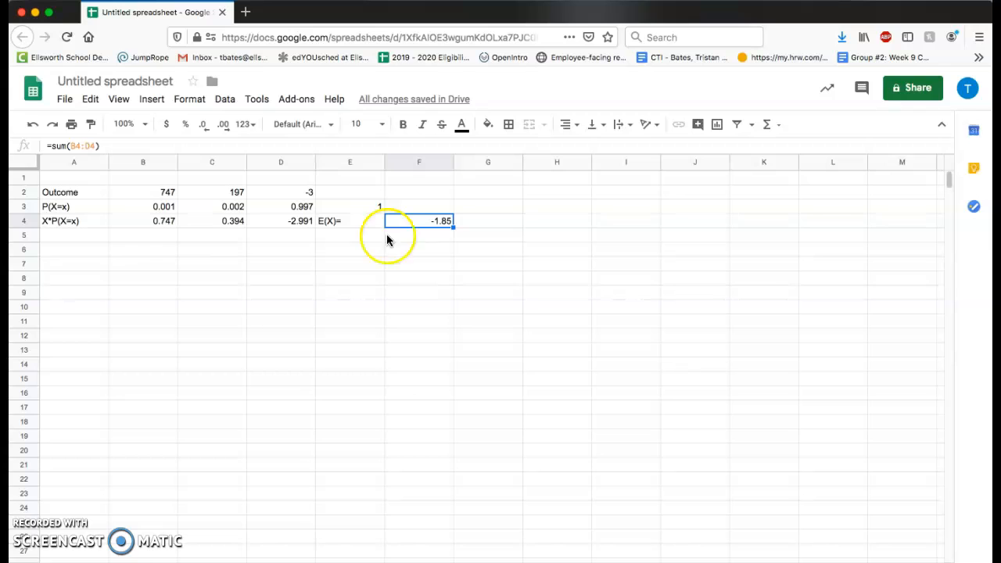
Step: Label A5 "X-E(X)" and compute the first outcome's deviation in B5 with =B2-$F4, keeping the expected value's column fixed
left_click(68, 238)
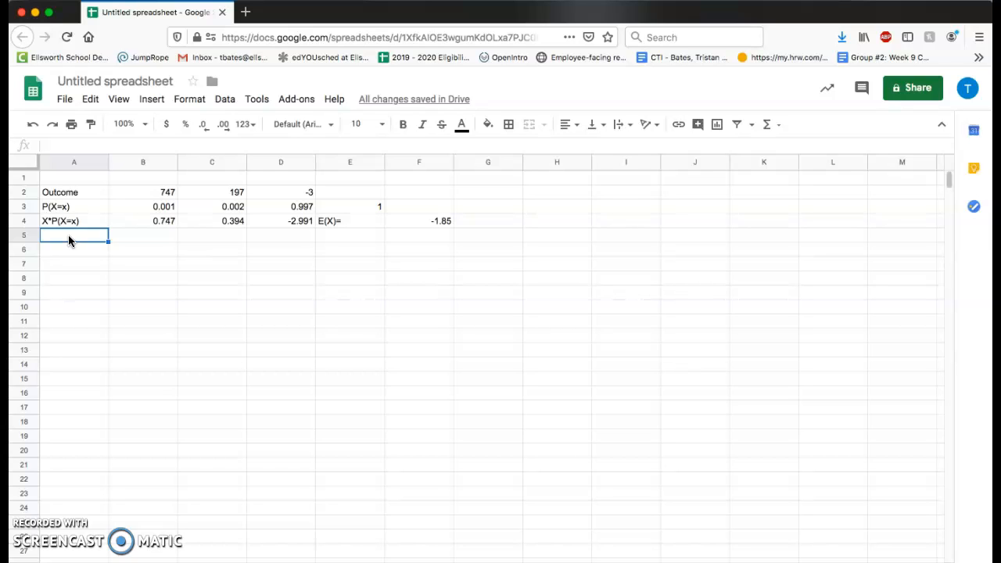
type("X-E(X)")
key("Tab")
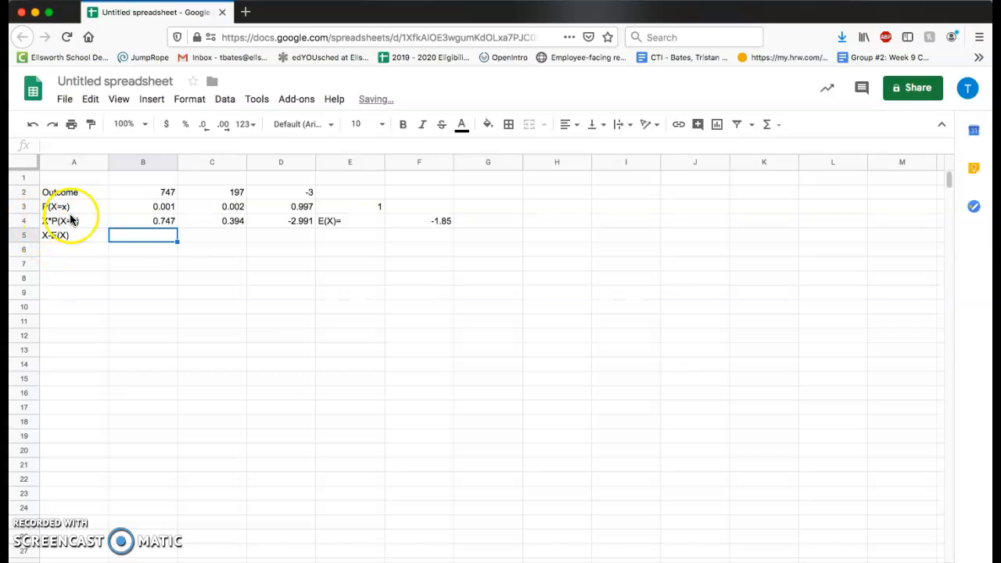
type("=")
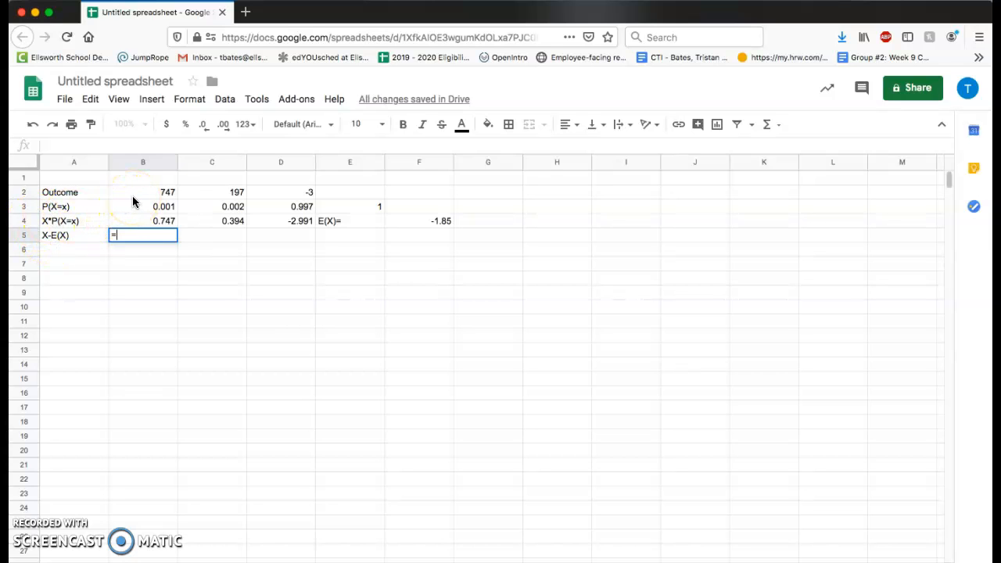
left_click(152, 192)
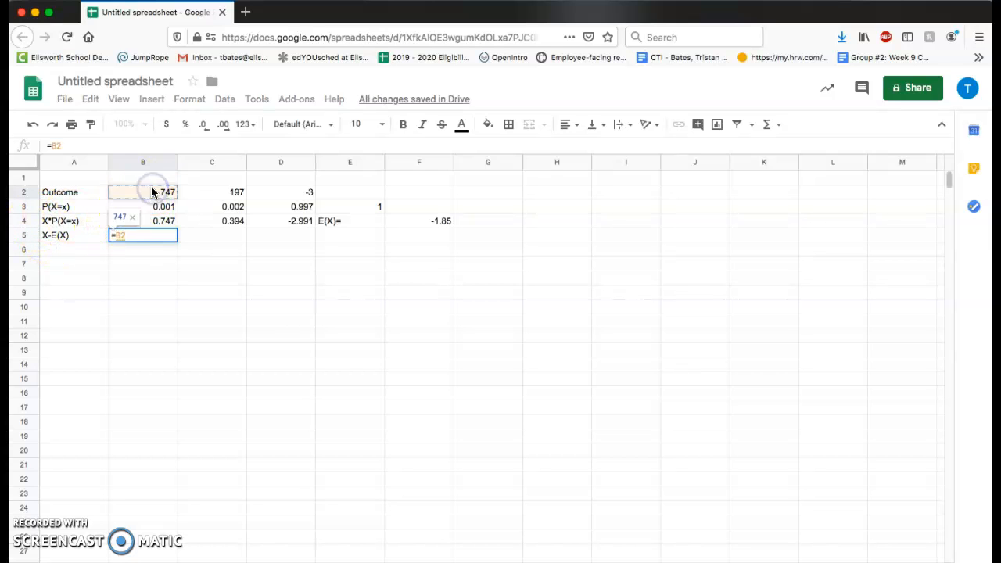
type("-")
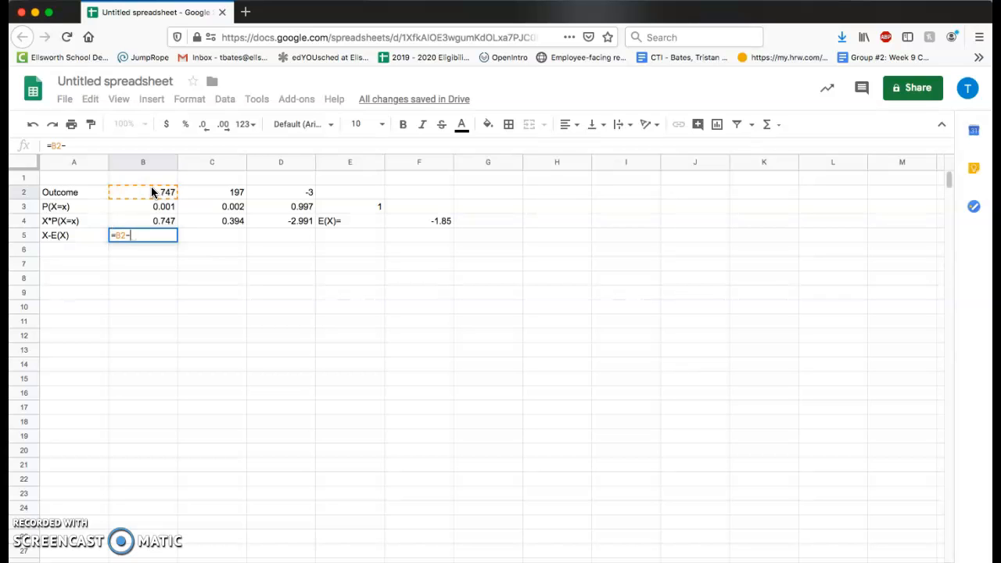
left_click(409, 218)
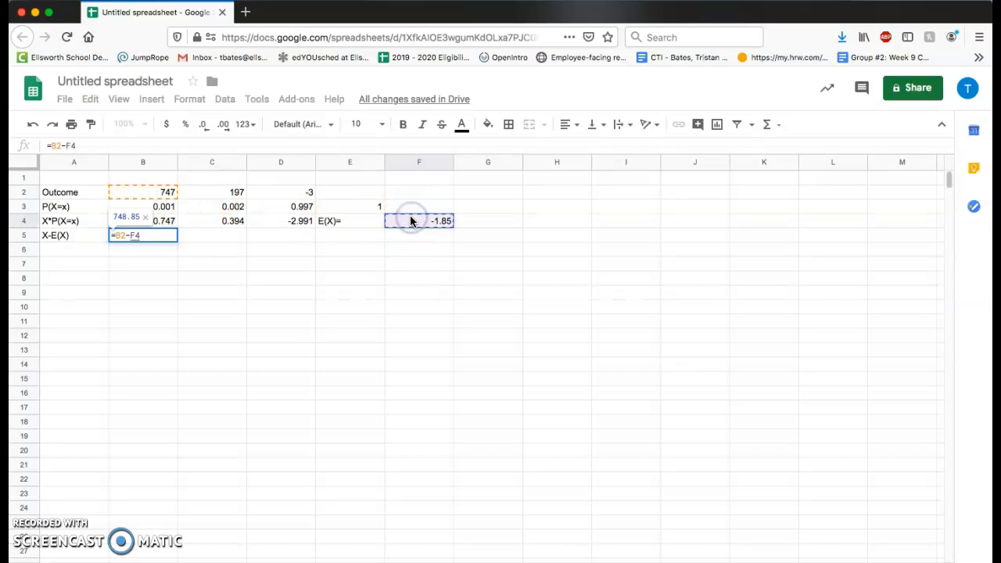
left_click(132, 236)
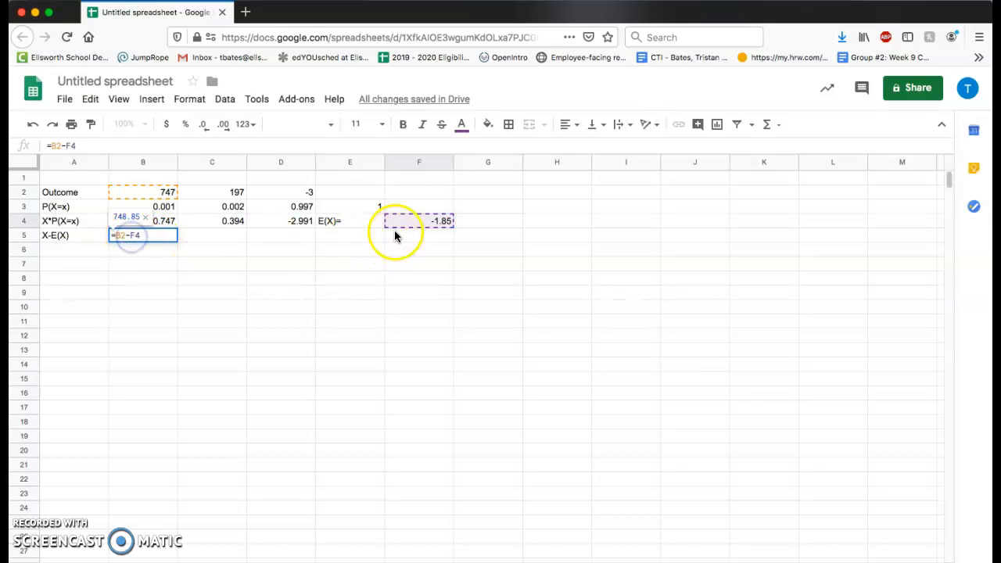
type("$")
left_click(135, 235)
key("Return")
key("Up")
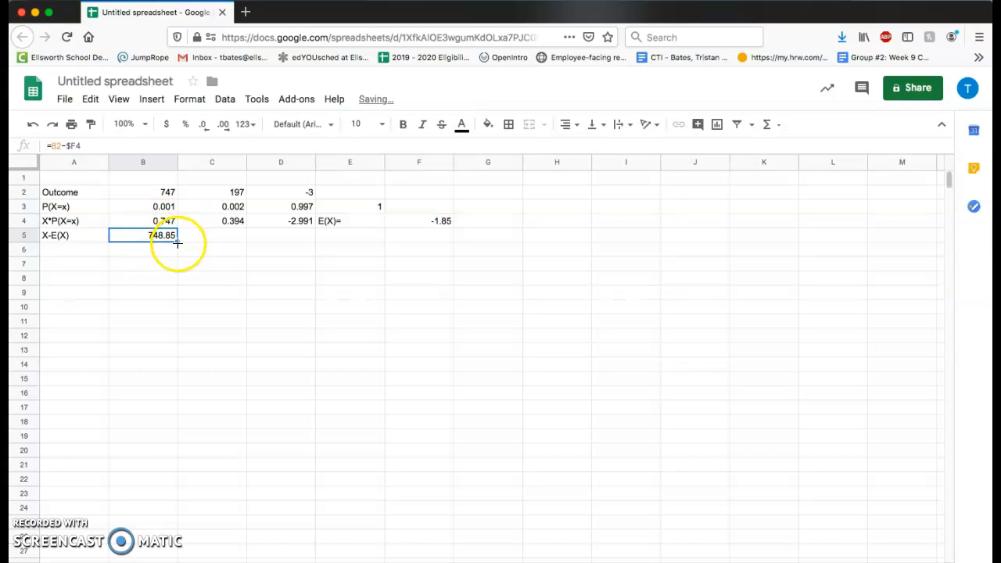
Step: Fill the deviation formula from B5 across through D5 and check the copied formulas
left_click_drag(177, 242, 269, 229)
left_click(206, 238)
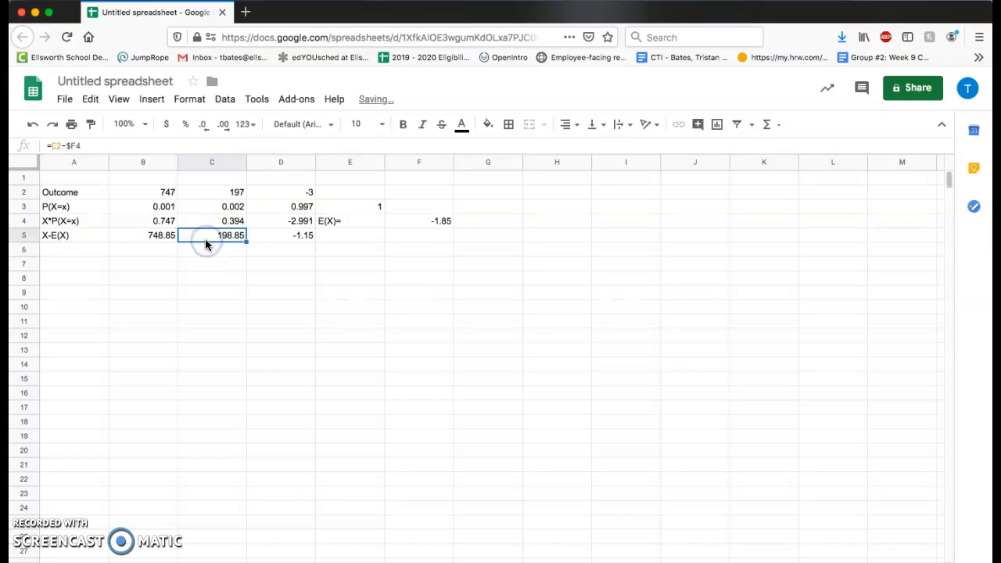
key("Right")
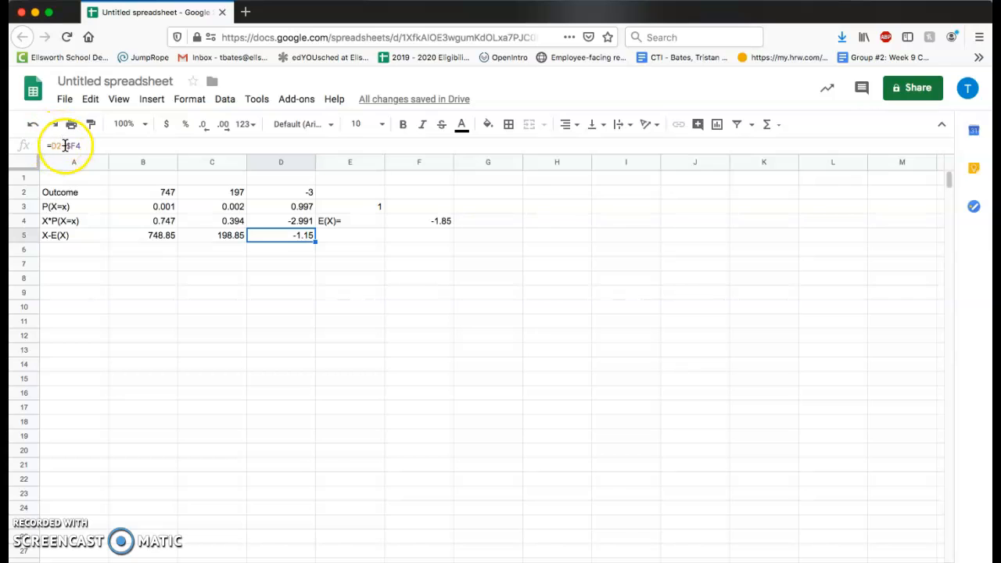
Step: Label A6 "(X-E(X))^2" for the squared deviations, correcting the mistyped parenthesis after the E
key("Down")
key("Left")
key("Left")
key("Left")
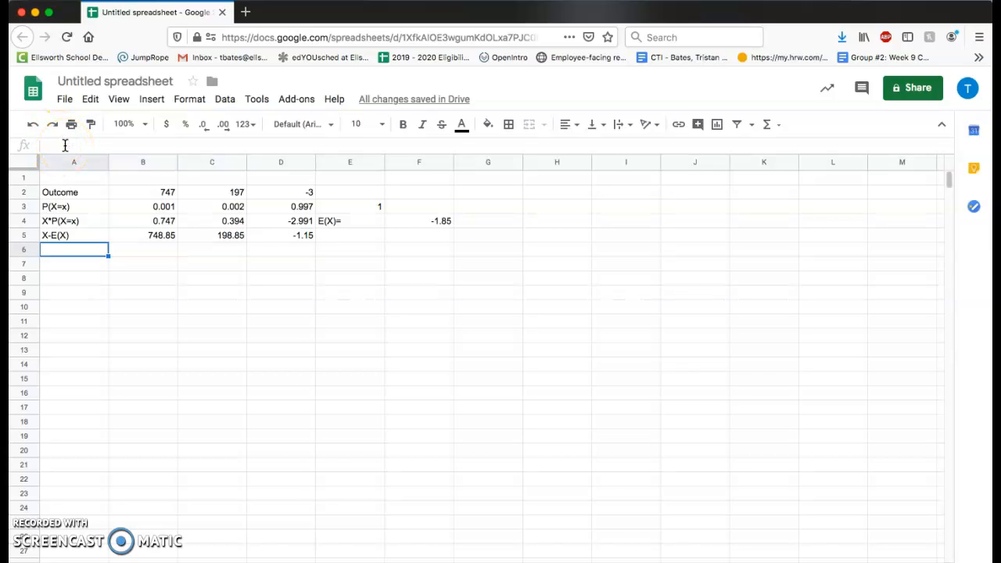
type("(X-E(X)")
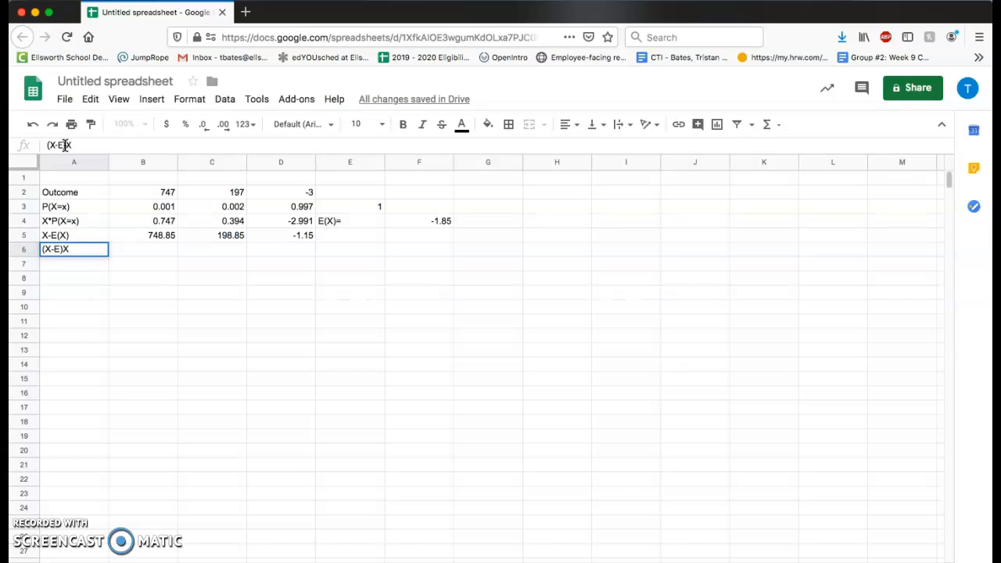
type(")^2")
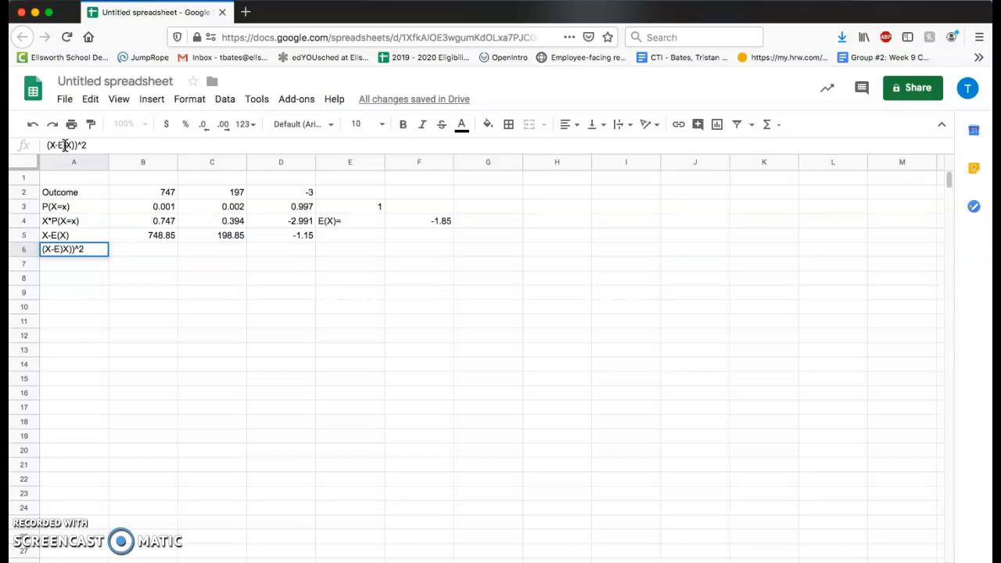
left_click(64, 250)
key("BackSpace")
type("(")
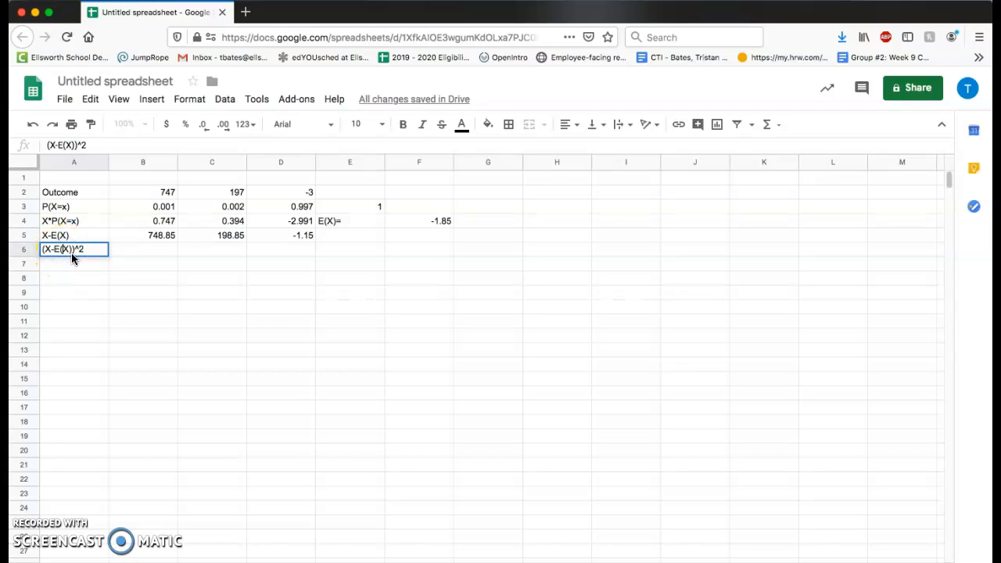
Step: Square the first deviation in B6 with =B5^2 and fill the formula across through D6
left_click(124, 254)
type("=")
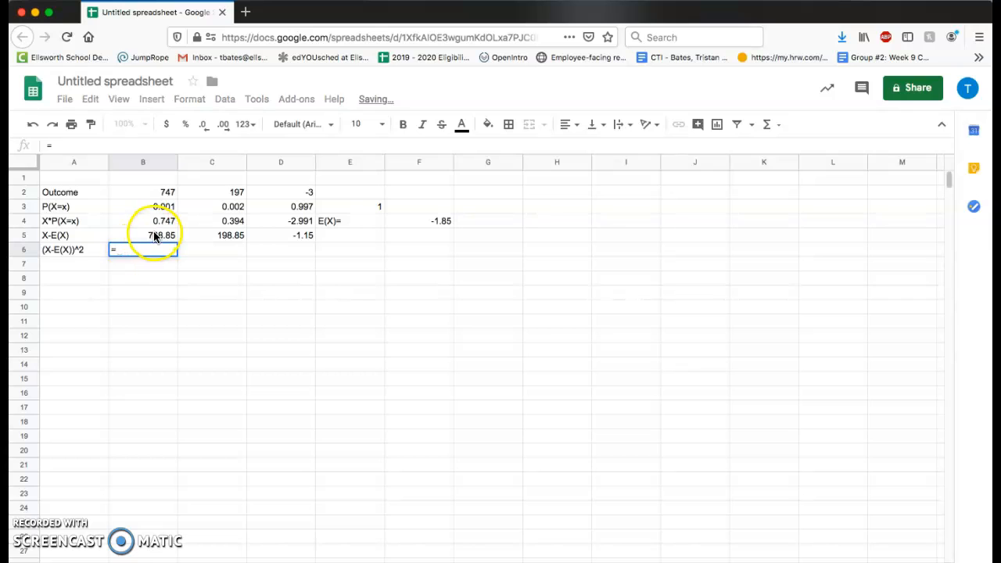
left_click(154, 237)
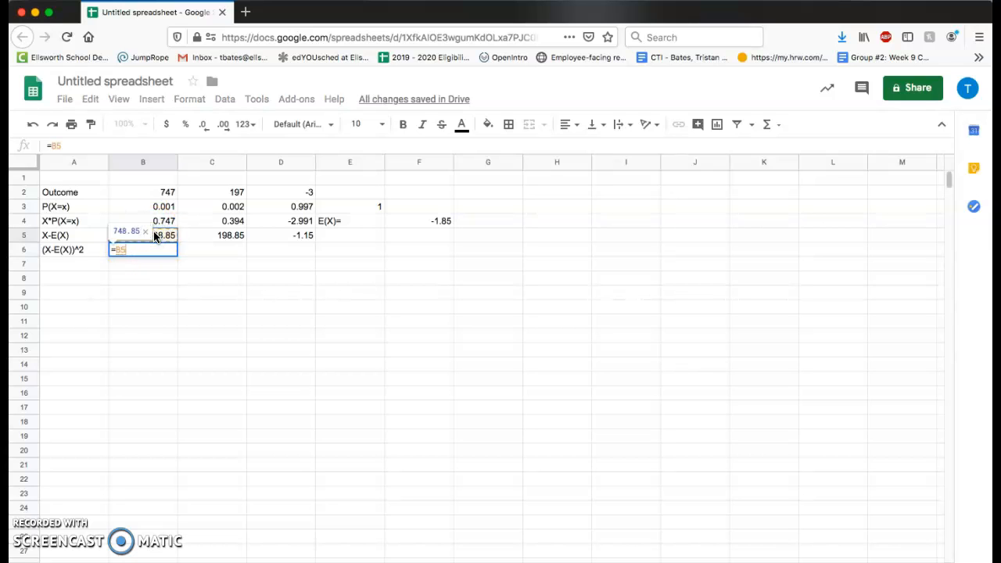
type("^2")
key("Return")
key("Up")
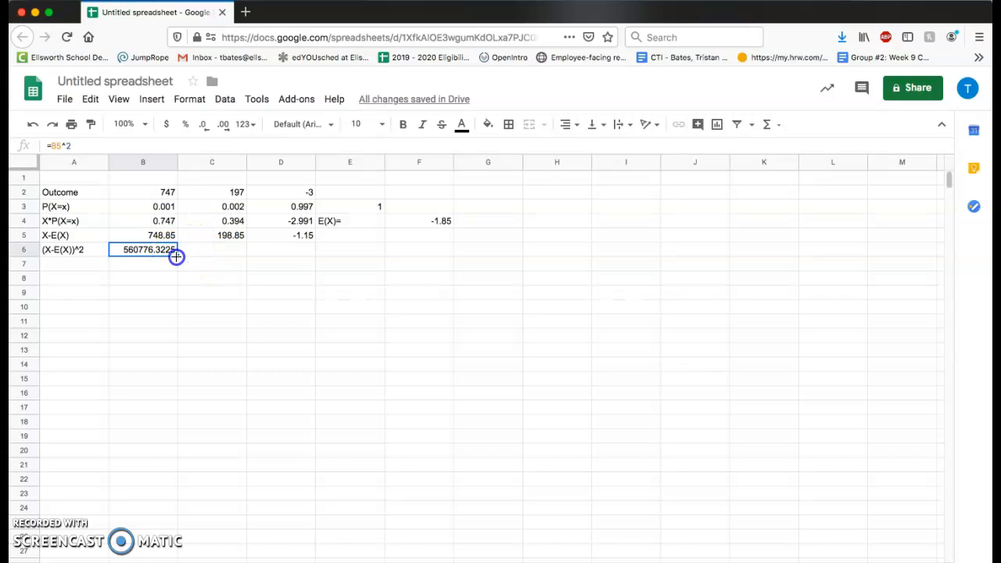
left_click_drag(177, 257, 278, 249)
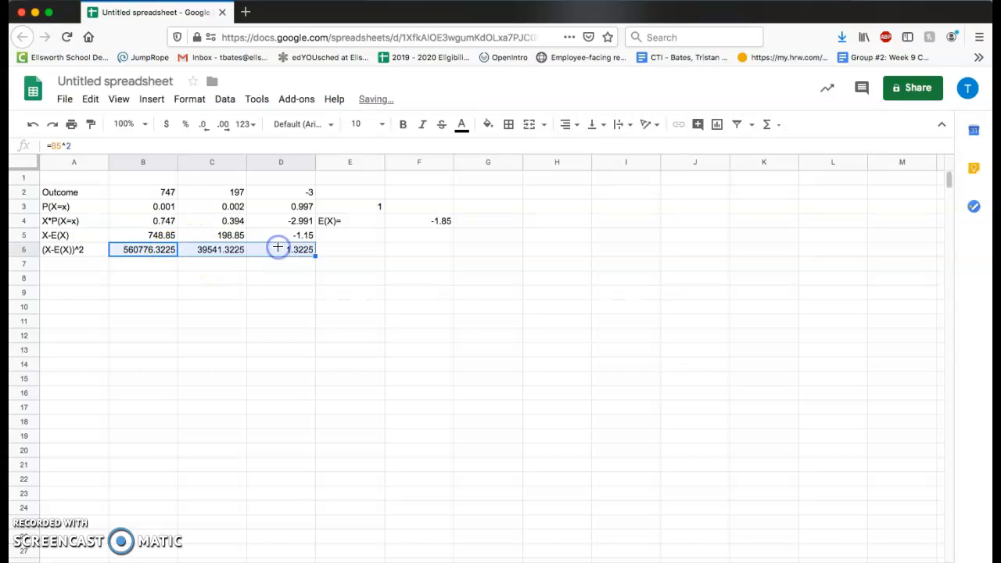
Step: Label E6 "Var(X)=" and total the squared deviations in F6 with =sum(B6:D6)
left_click(334, 254)
type("V")
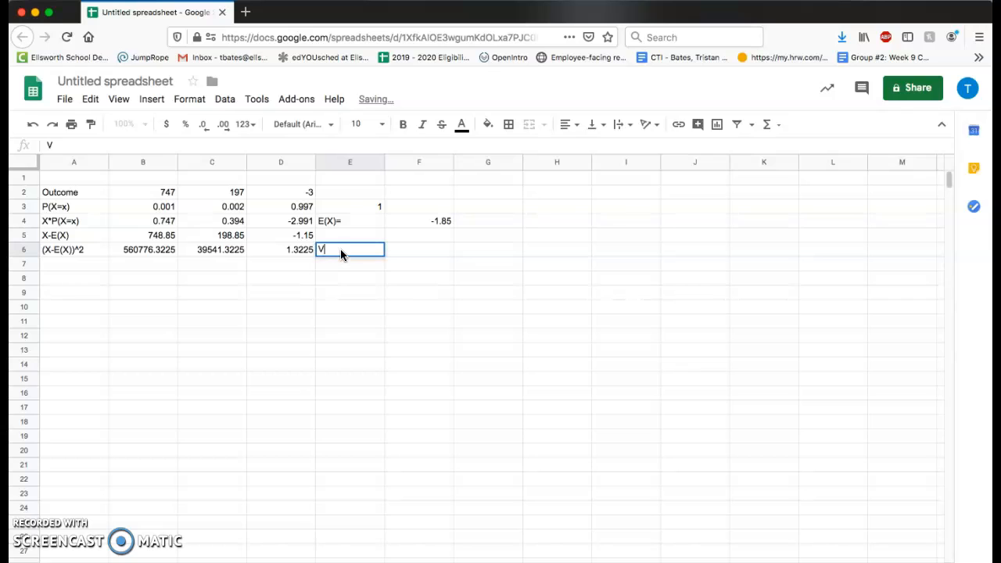
type("ar(x")
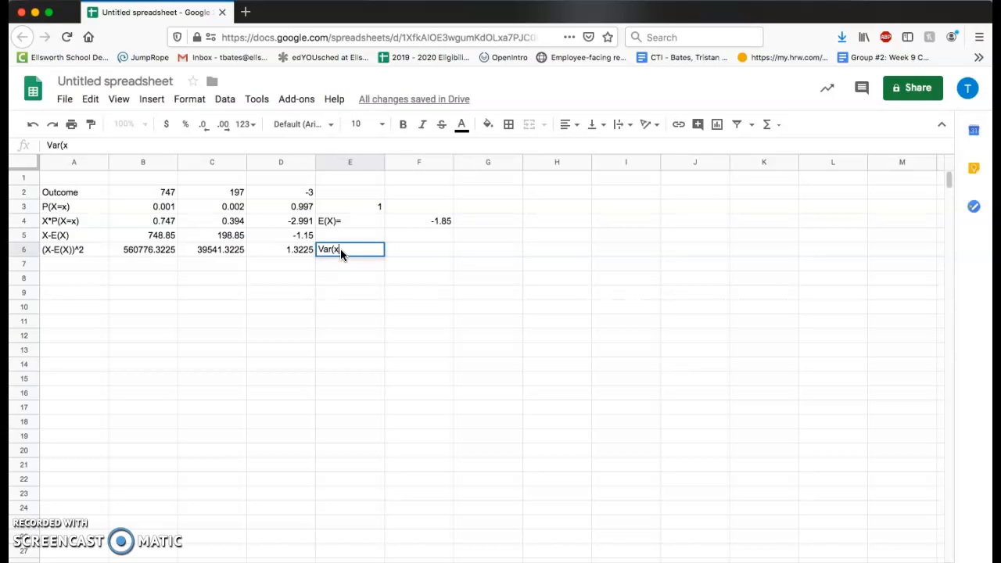
type(")=")
left_click(402, 250)
type("=sum(")
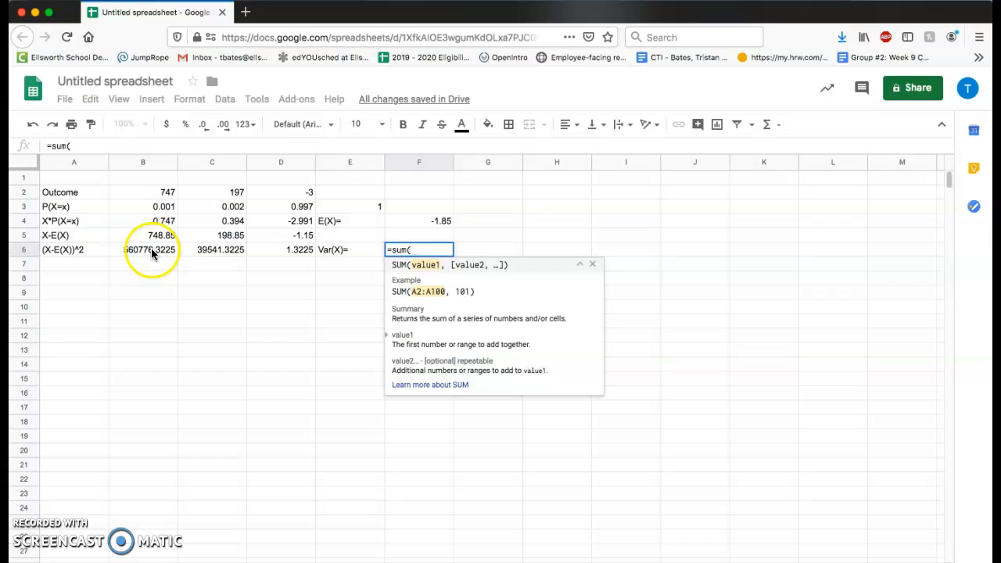
left_click_drag(151, 248, 284, 252)
key("Return")
key("Up")
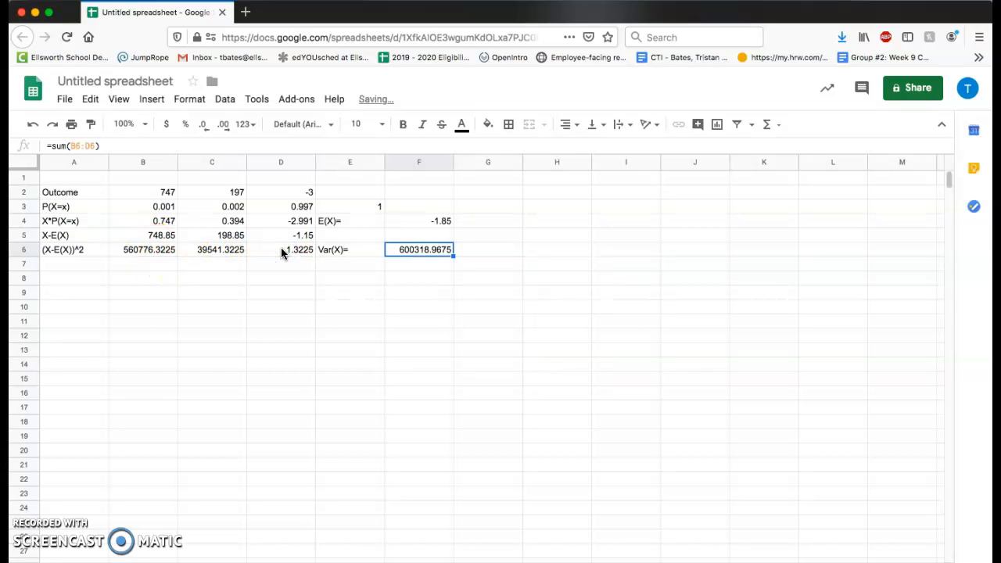
Step: Label E7 "St Dev(X)=" beneath the variance label and select F7 for its value
key("Left")
key("Down")
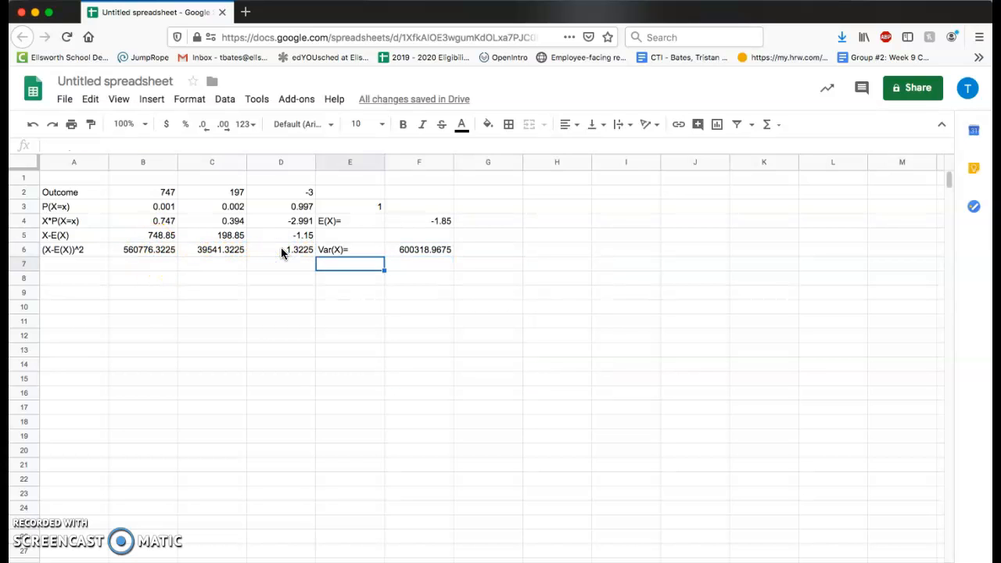
type("St Dev(X)=")
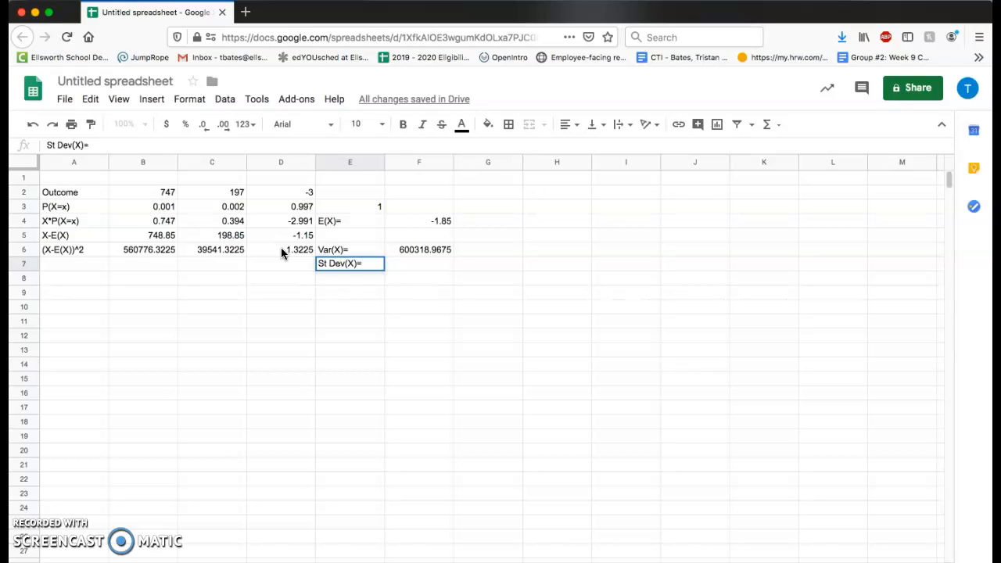
key("Return")
key("Right")
key("Up")
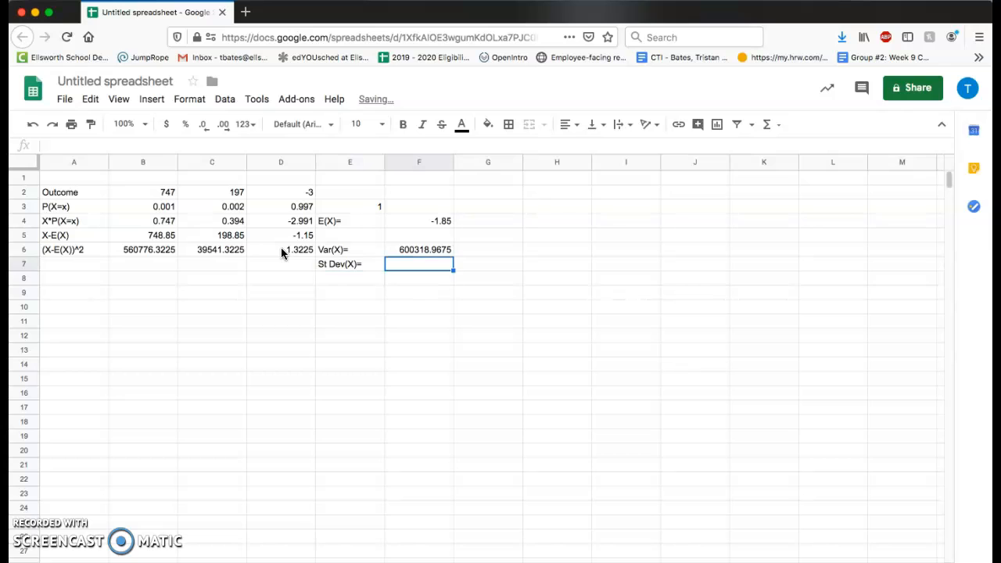
Step: Calculate the standard deviation in F7 as the square root of the variance with =sqrt(F6)
type("=")
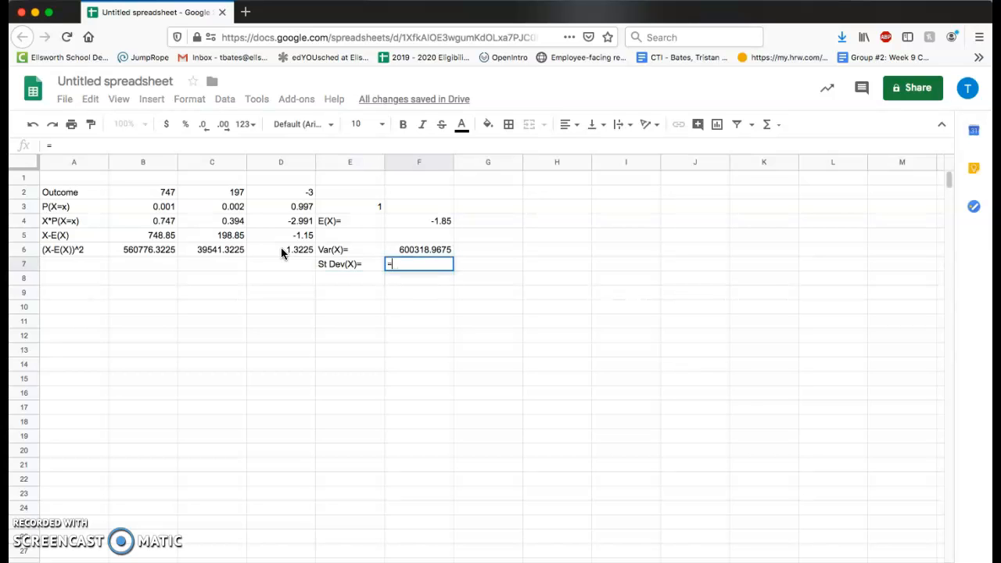
type("sqrt(")
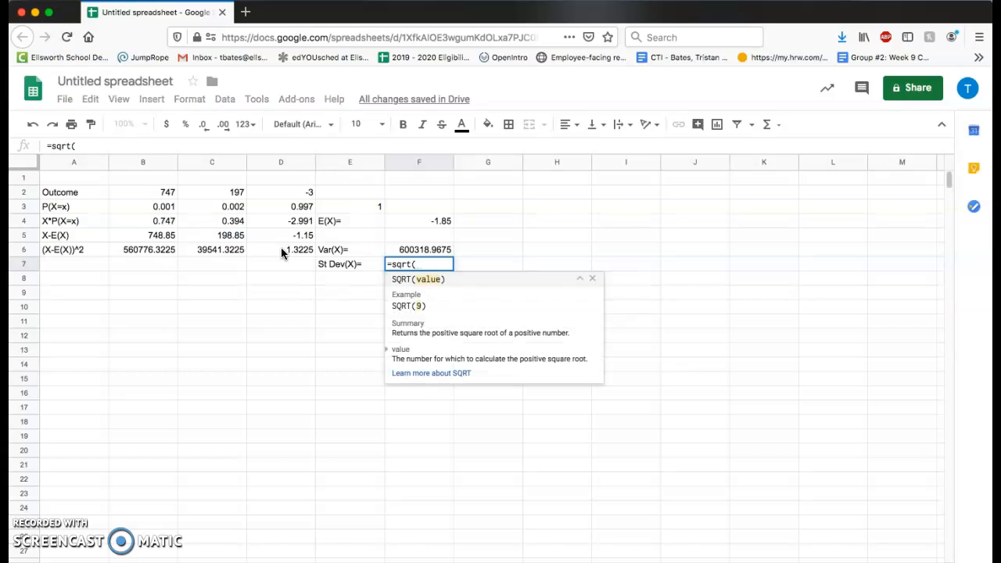
left_click(403, 251)
type(")")
key("Return")
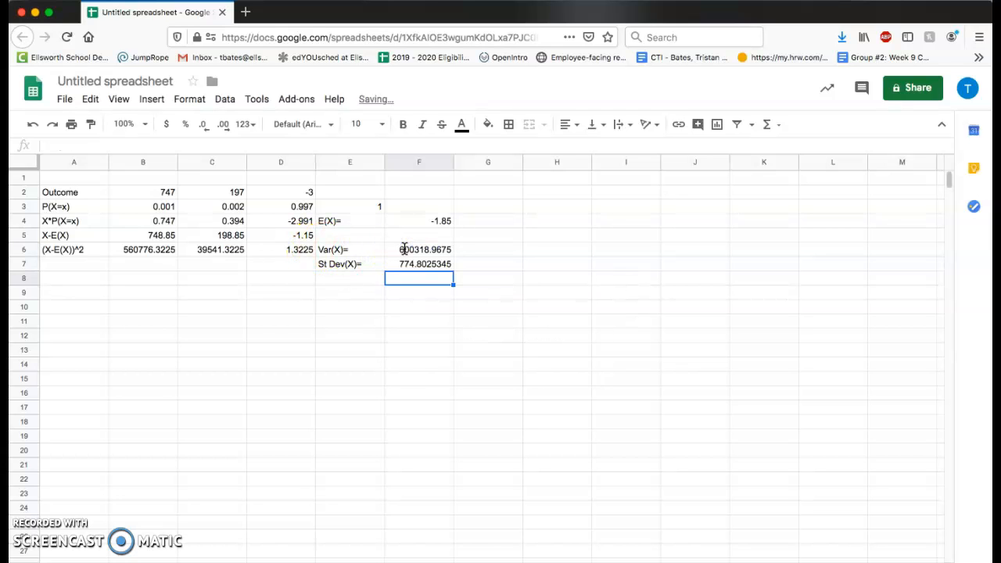
Step: Review the first table's expected value in F4, variance in F6 and standard deviation in F7
key("Up")
key("Up")
key("Up")
key("Up")
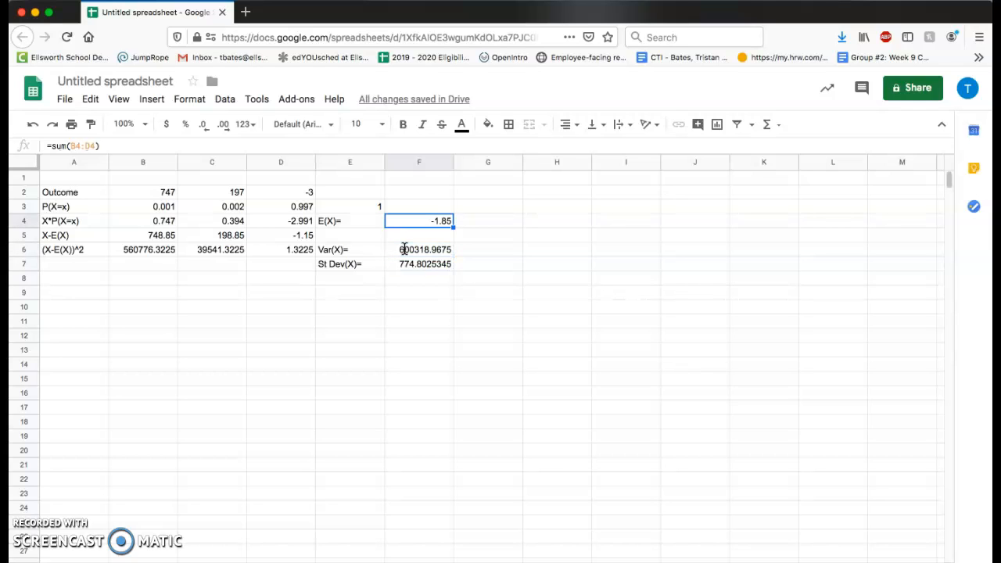
key("Down")
key("Down")
key("Down")
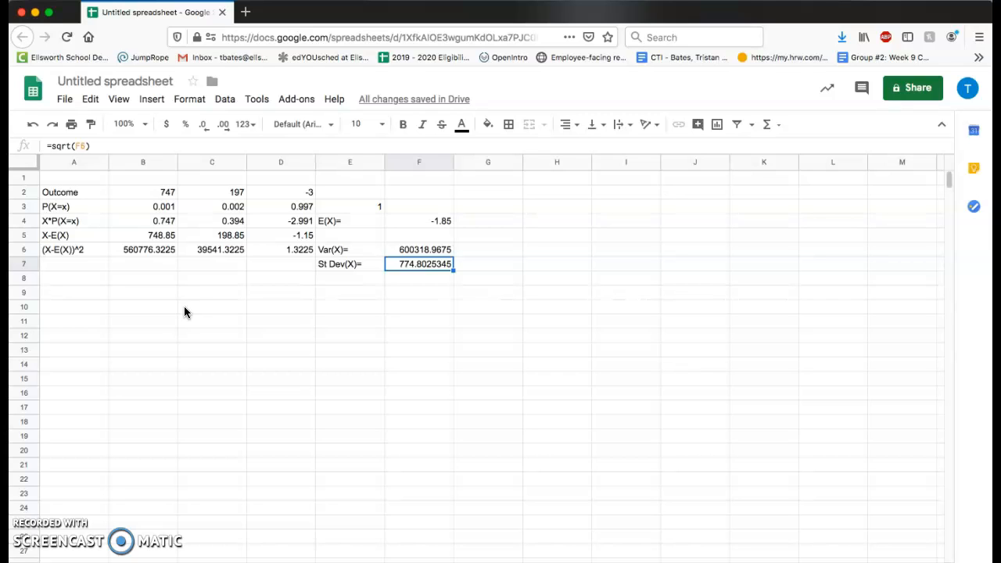
Step: Copy the whole distribution table in A2:F7 and paste the duplicate starting at A10
left_click(70, 293)
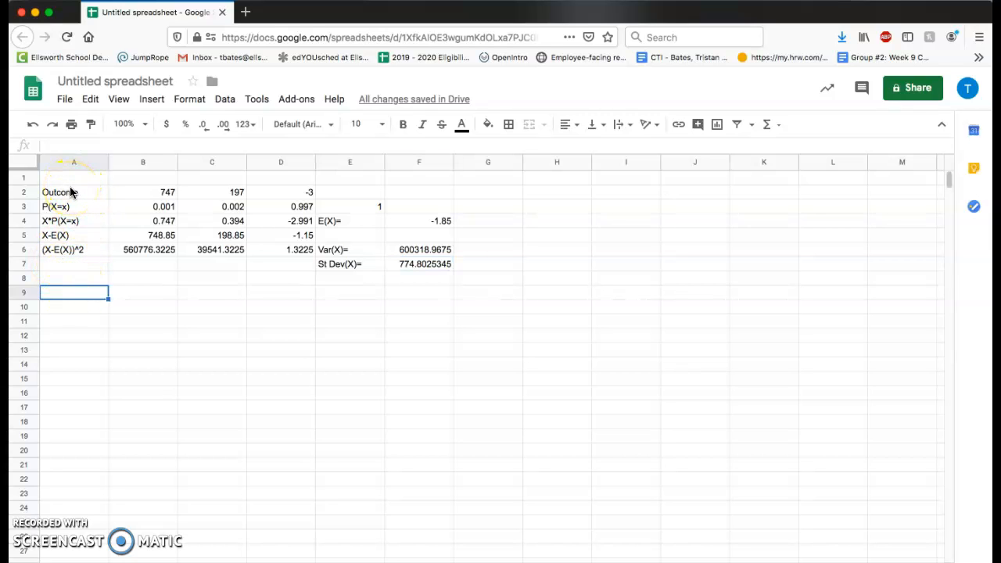
left_click_drag(70, 192, 433, 265)
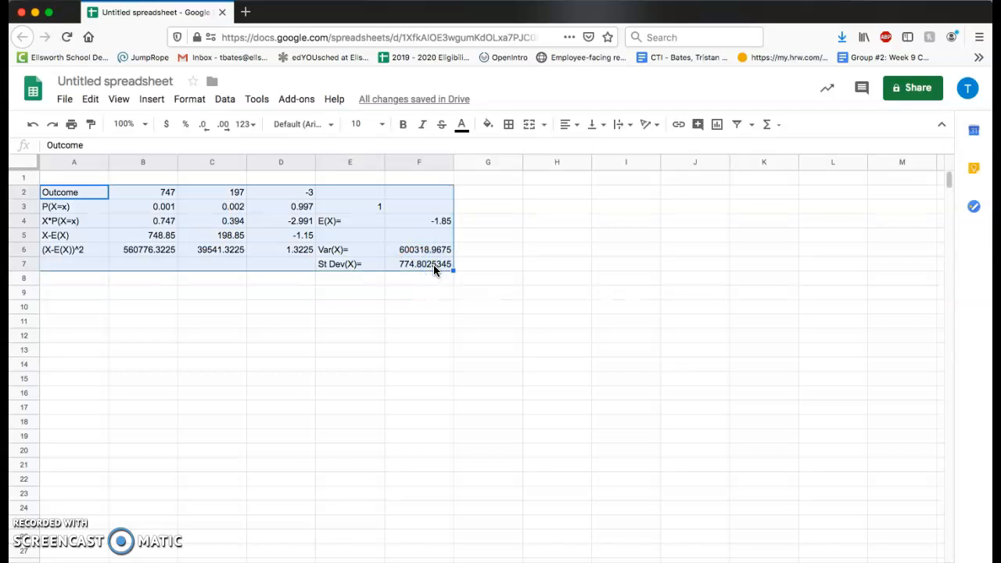
key("super+c")
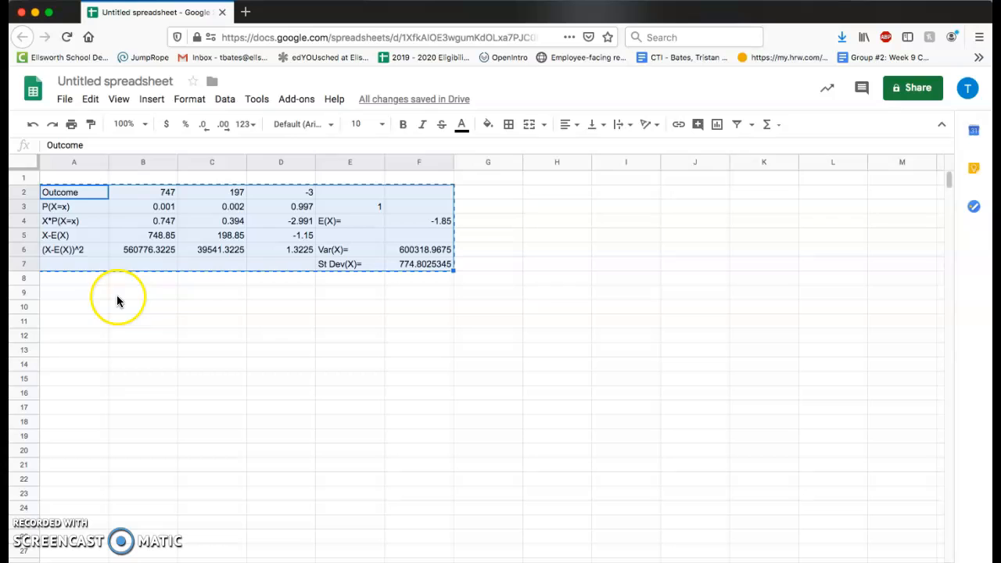
left_click(74, 306)
key("super+v")
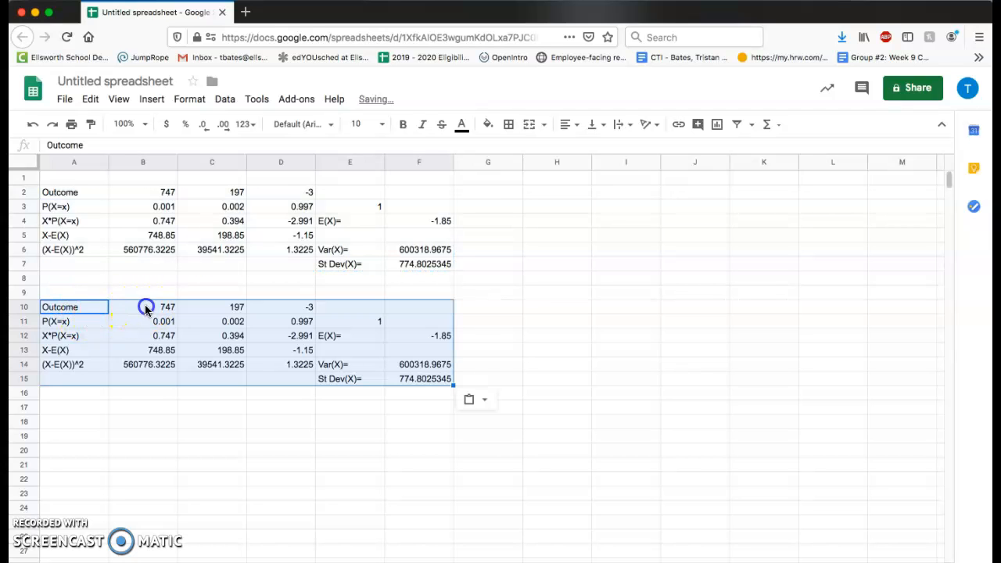
Step: Set the first two outcomes of the copied table to 249 in B10 and 149 in C10
left_click(145, 309)
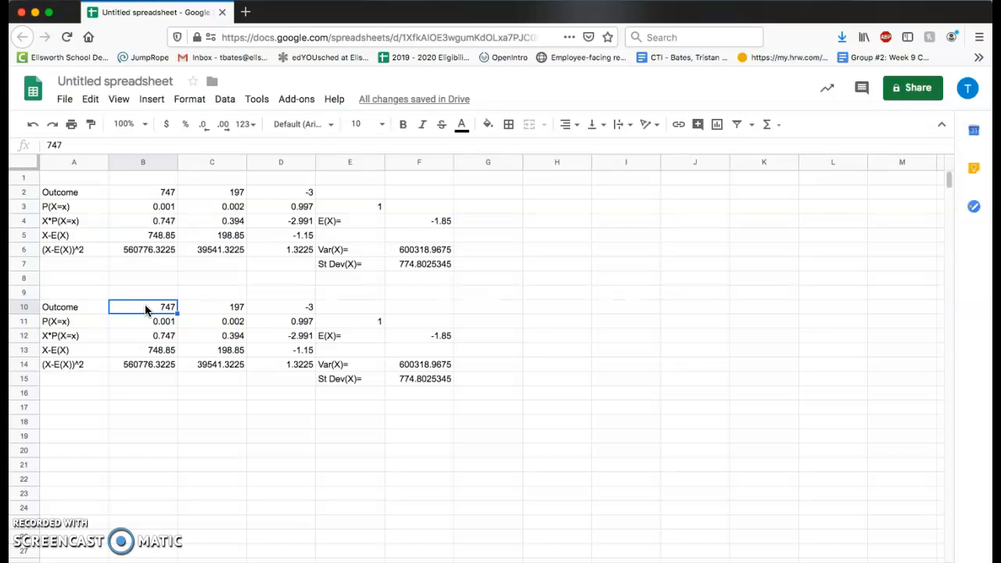
type("250")
key("BackSpace")
key("BackSpace")
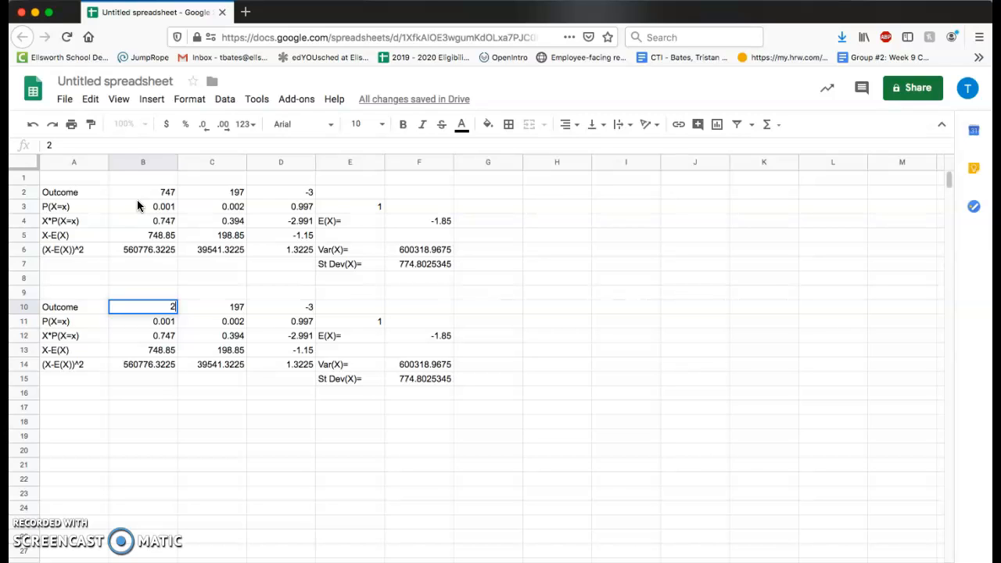
type("49")
key("Tab")
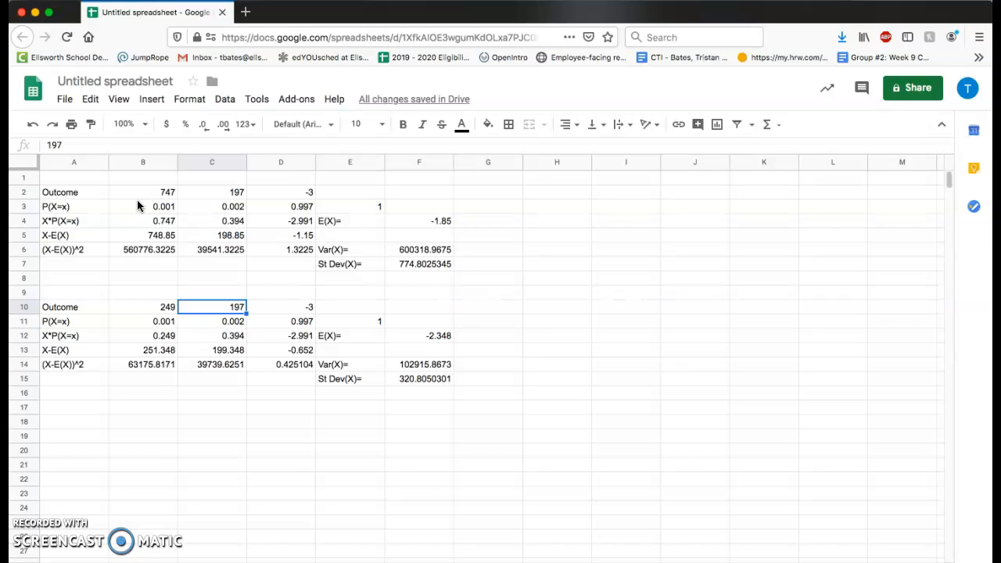
type("149")
key("Tab")
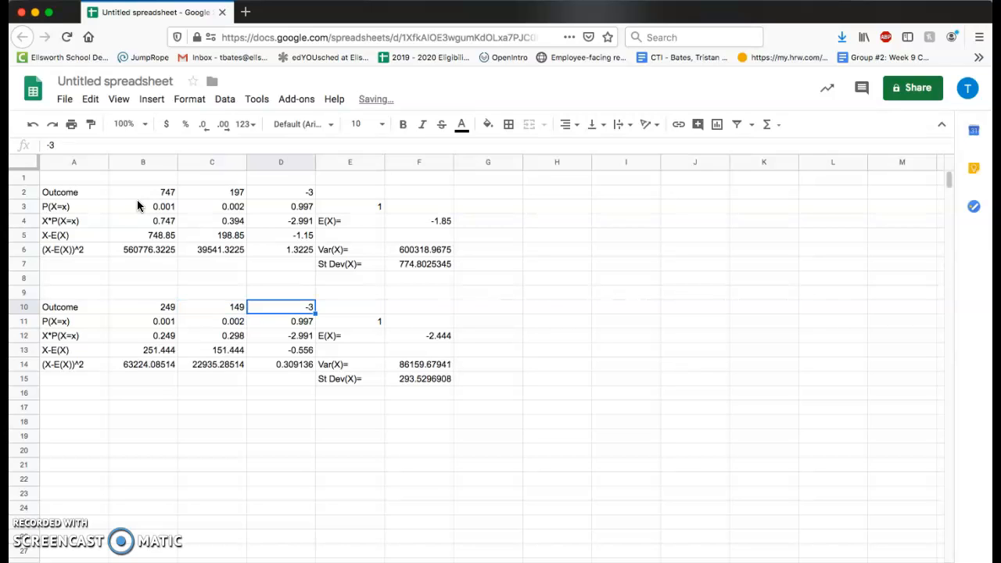
Step: Set the third outcome in D10 to -1 and correct the first two to 149 in B10 and 24 in C10
type("-1")
key("Return")
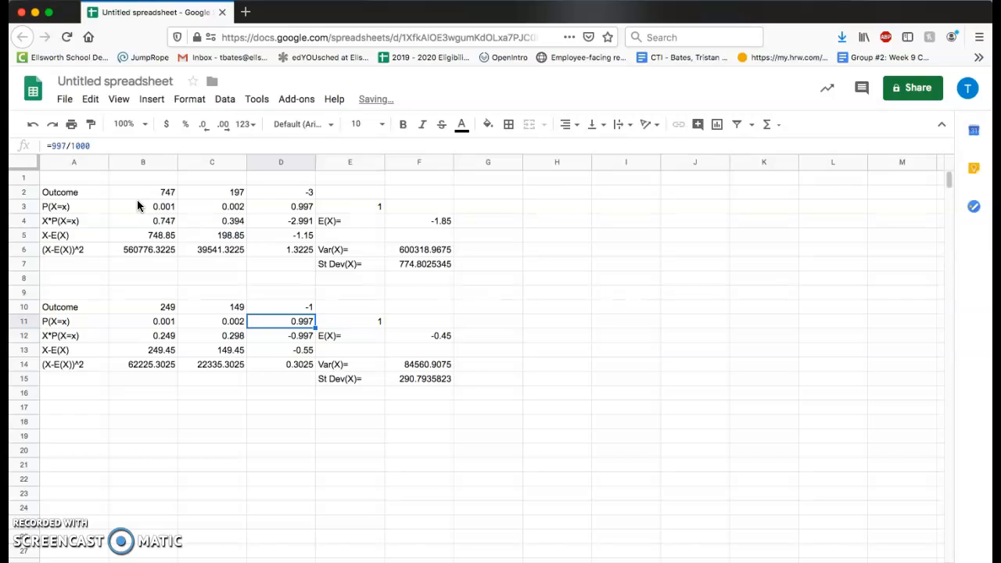
key("Left")
key("Left")
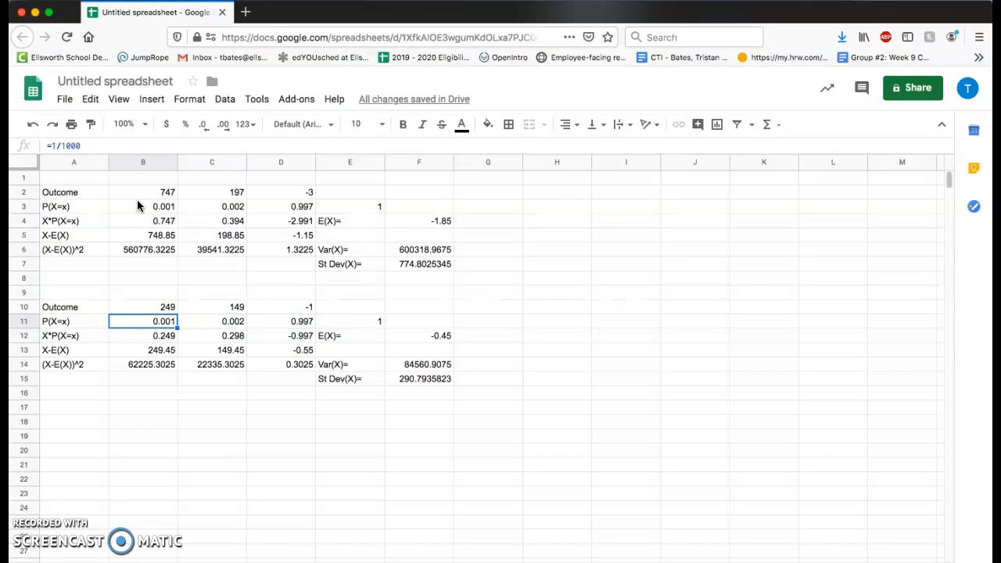
key("Up")
key("Right")
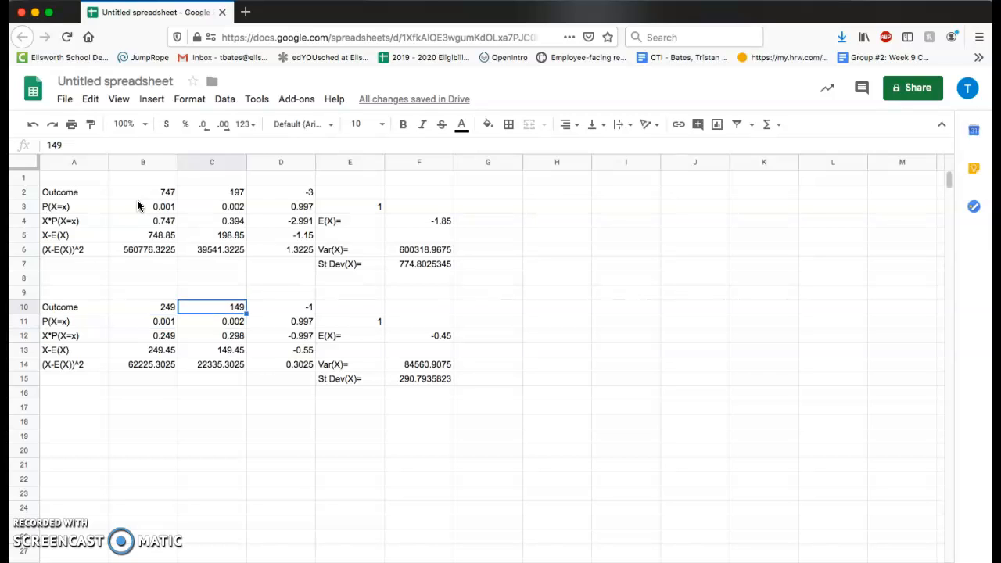
key("Left")
key("BackSpace")
type("149")
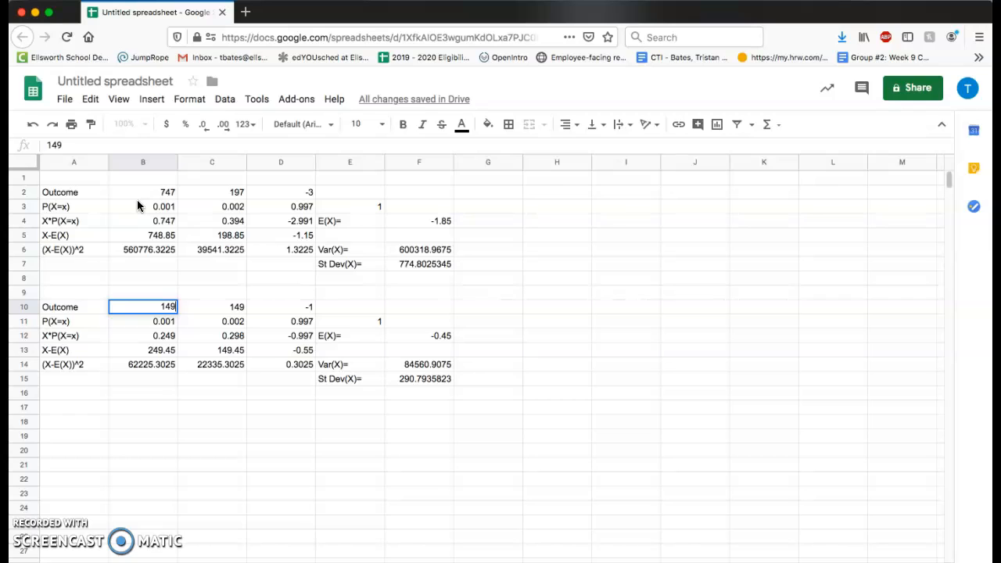
key("Tab")
type("24")
key("Return")
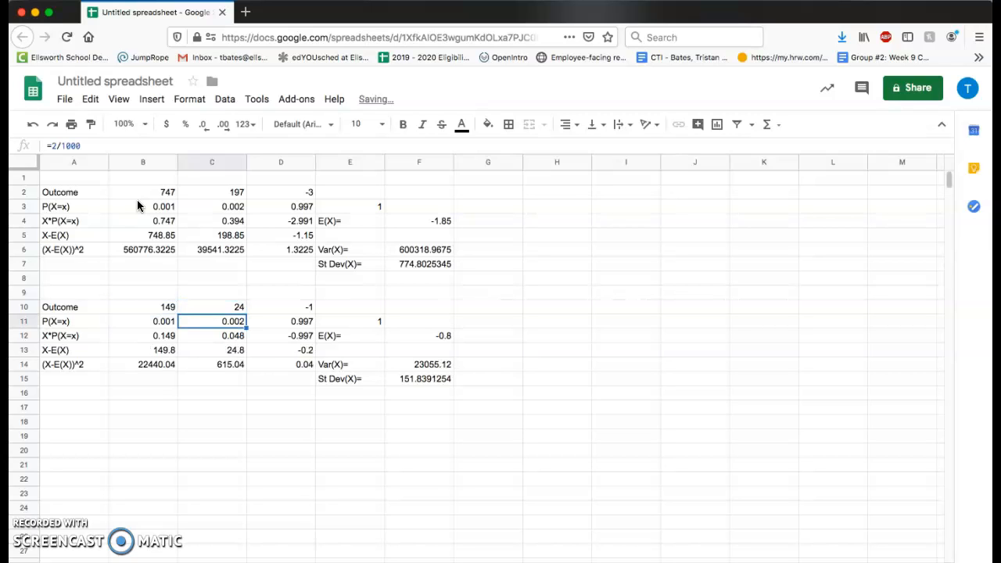
Step: Replace the first two probabilities of the copied table with =1/250 in B11 and =3/250 in C11
key("Left")
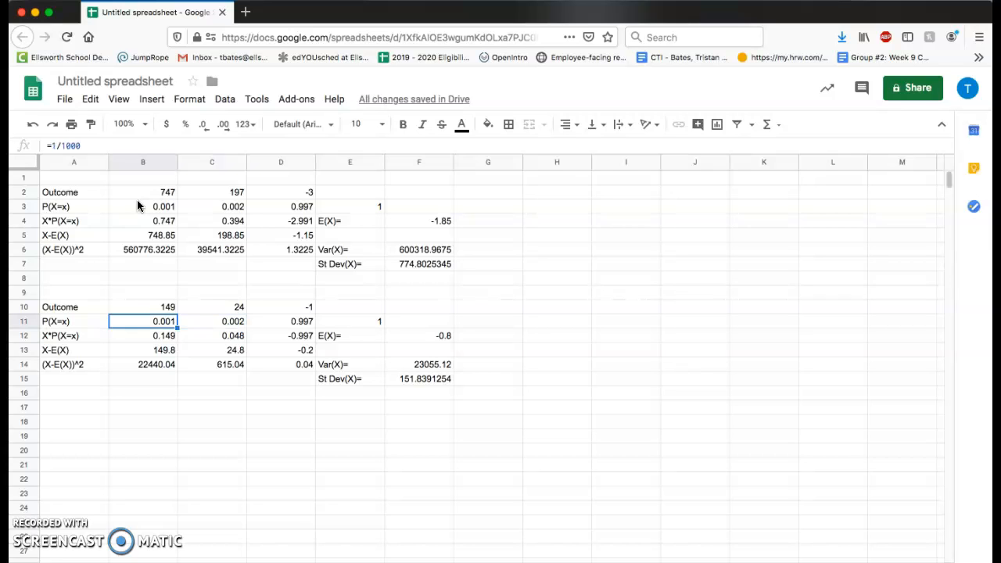
type("=")
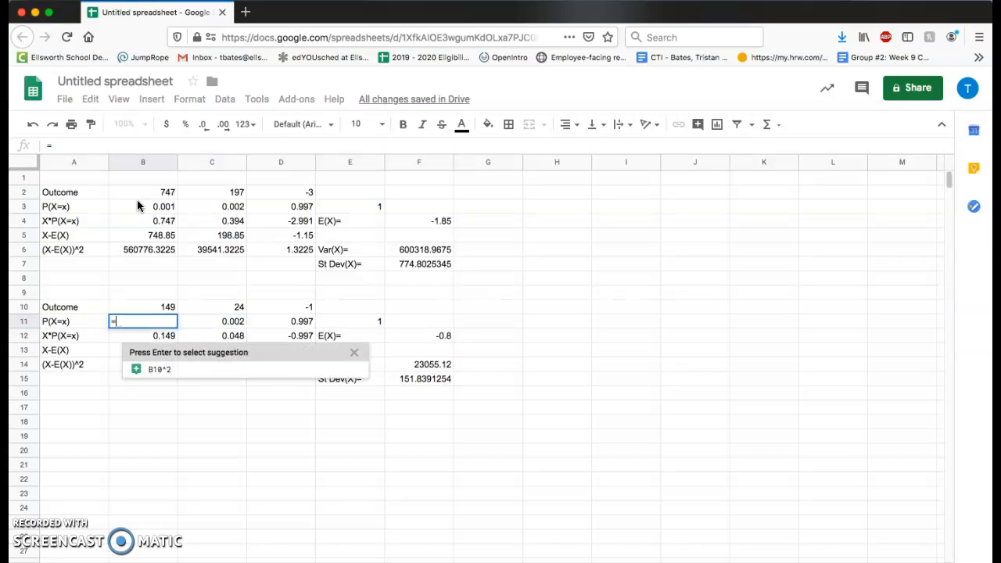
type("1/250")
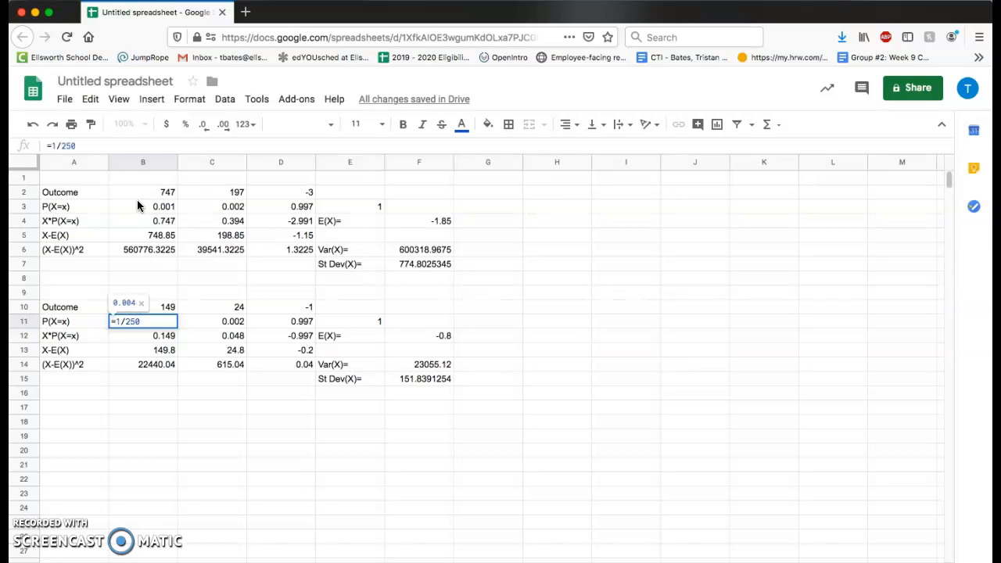
key("Tab")
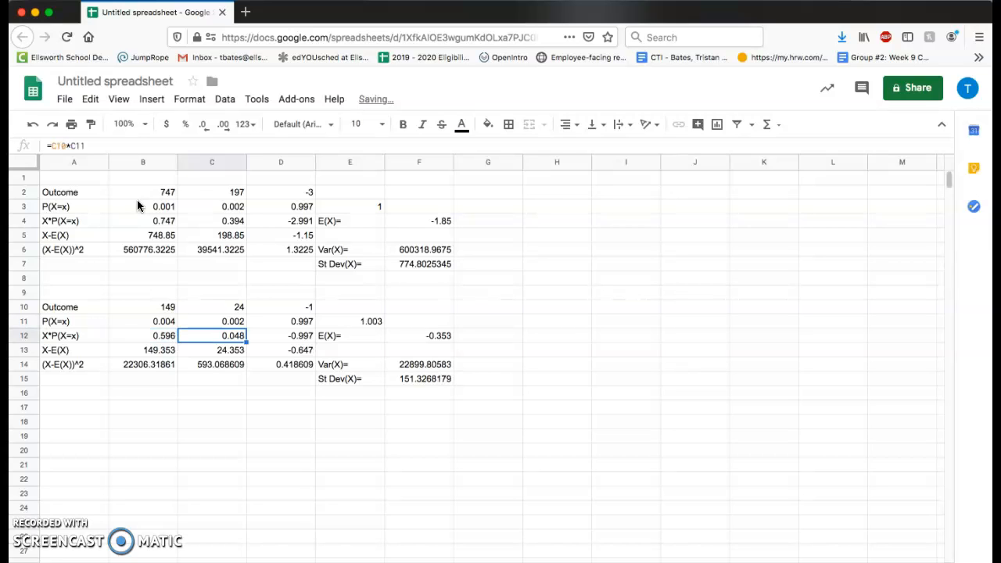
type("=")
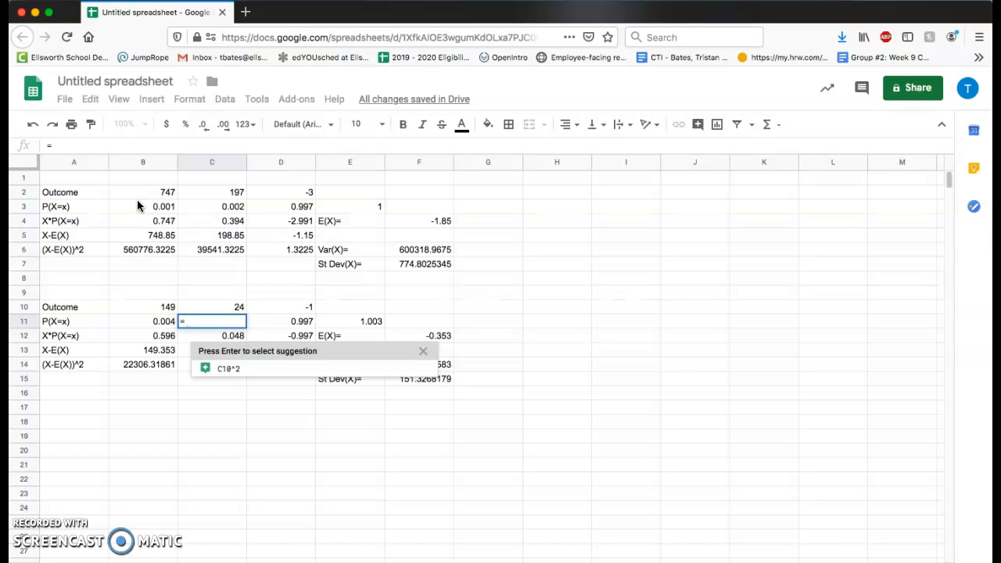
type("3/")
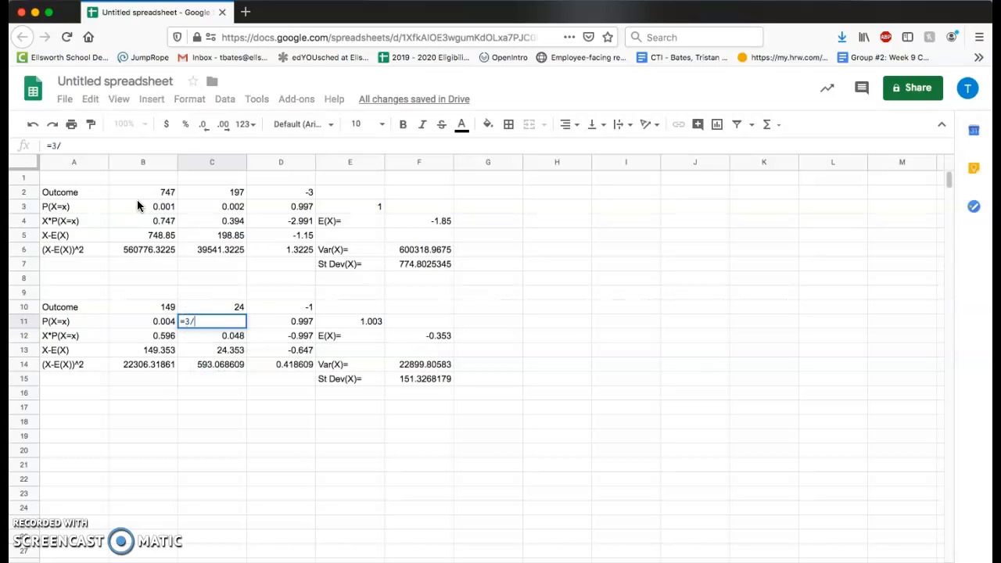
type("250")
key("Return")
key("Up")
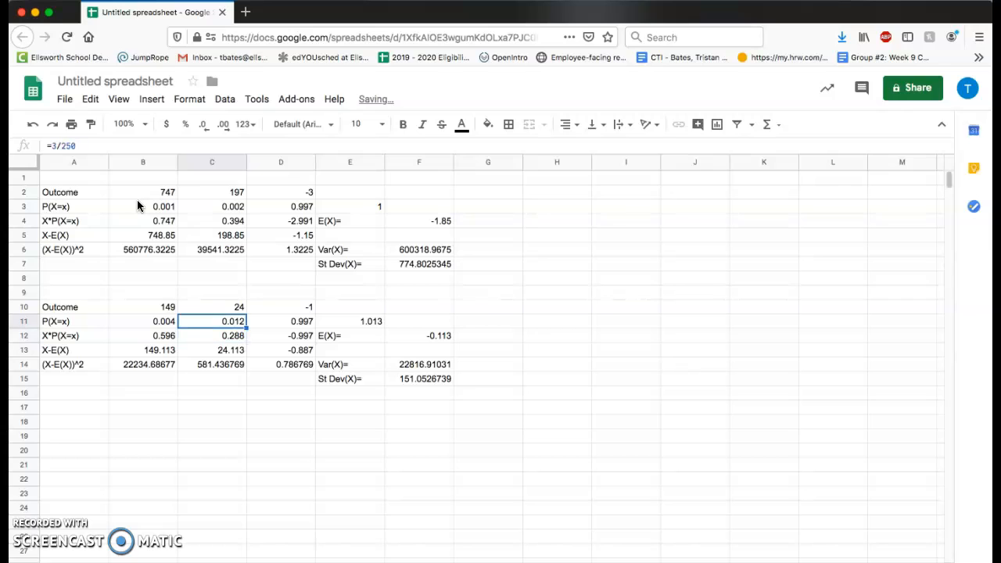
Step: Replace the third probability in D11 with =246/250 and check the probability total in E11
key("Left")
key("Right")
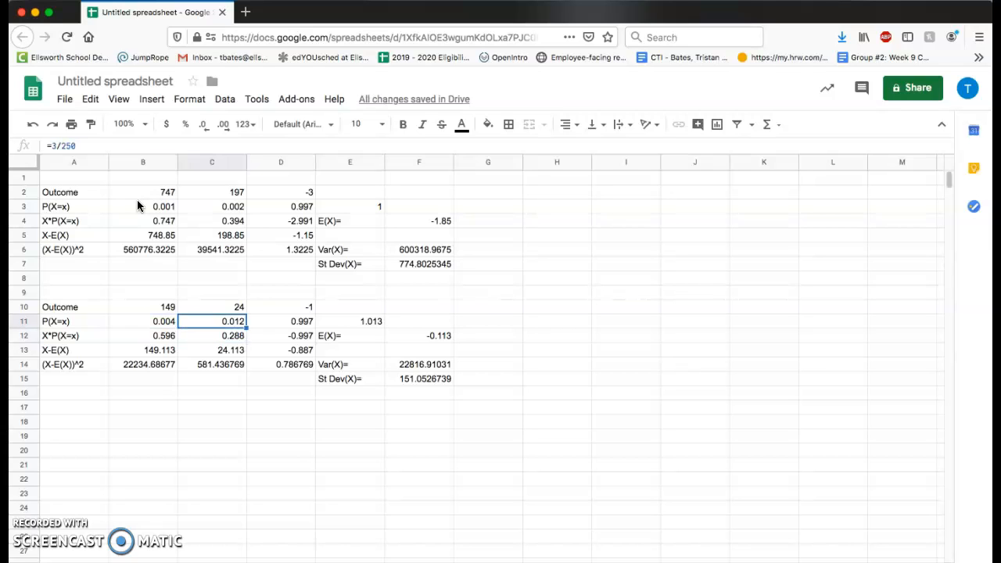
key("Right")
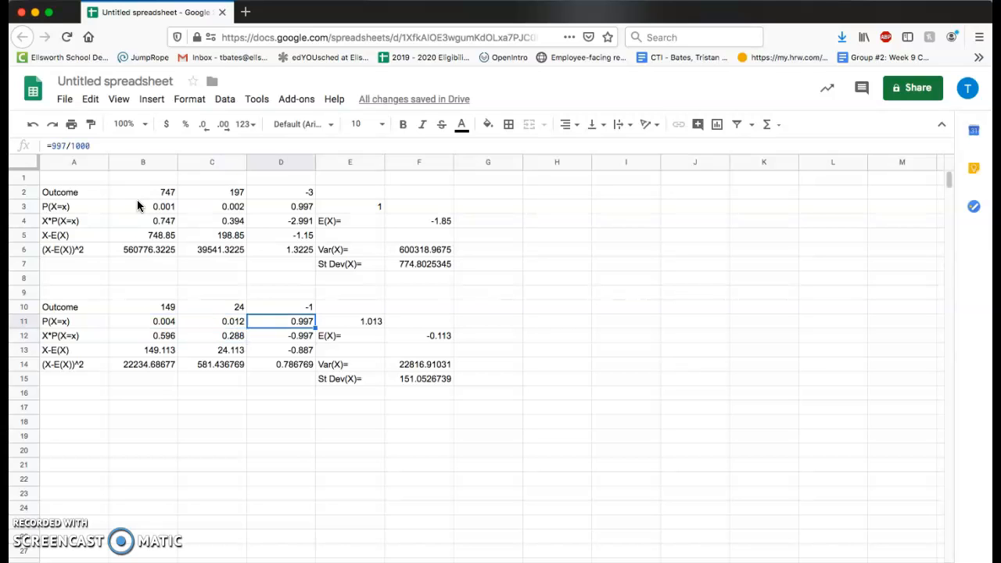
double_click(292, 322)
left_click_drag(293, 324, 252, 324)
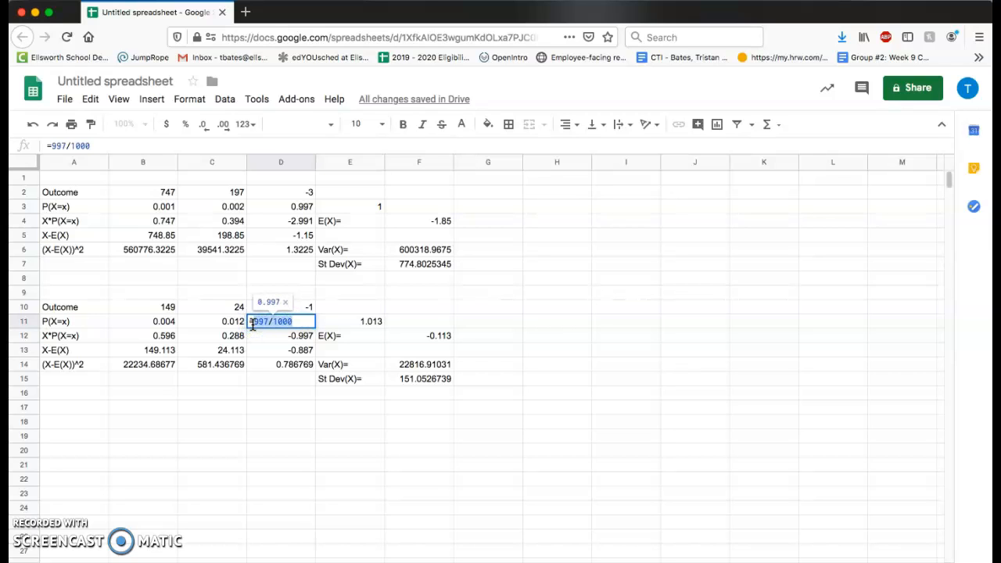
type("246")
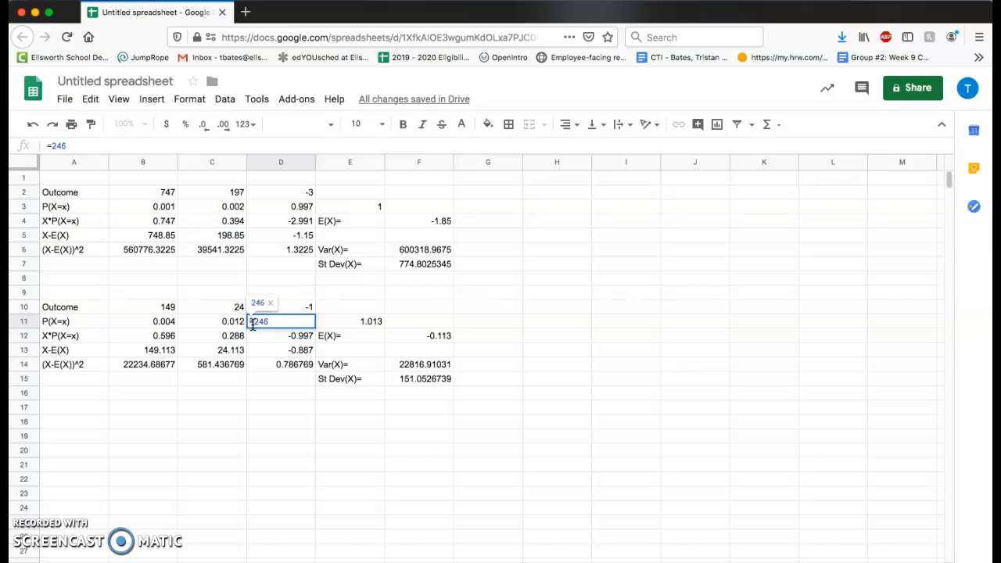
type("/250")
left_click(366, 320)
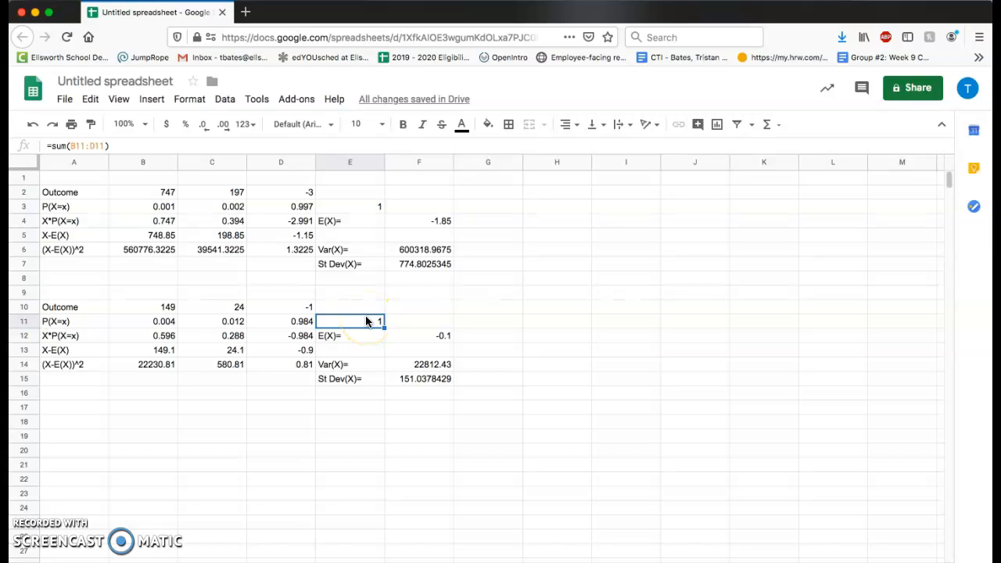
Step: Review the second table's X*P(X=x) products in row 12 and its expected value, variance and standard deviation in column F
left_click(170, 335)
key("Right")
key("Right")
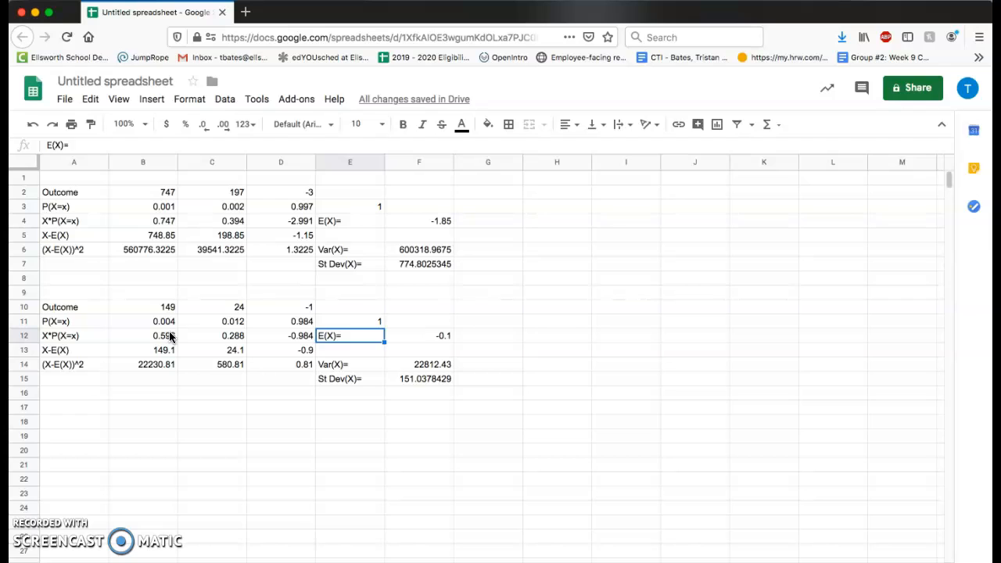
key("Right")
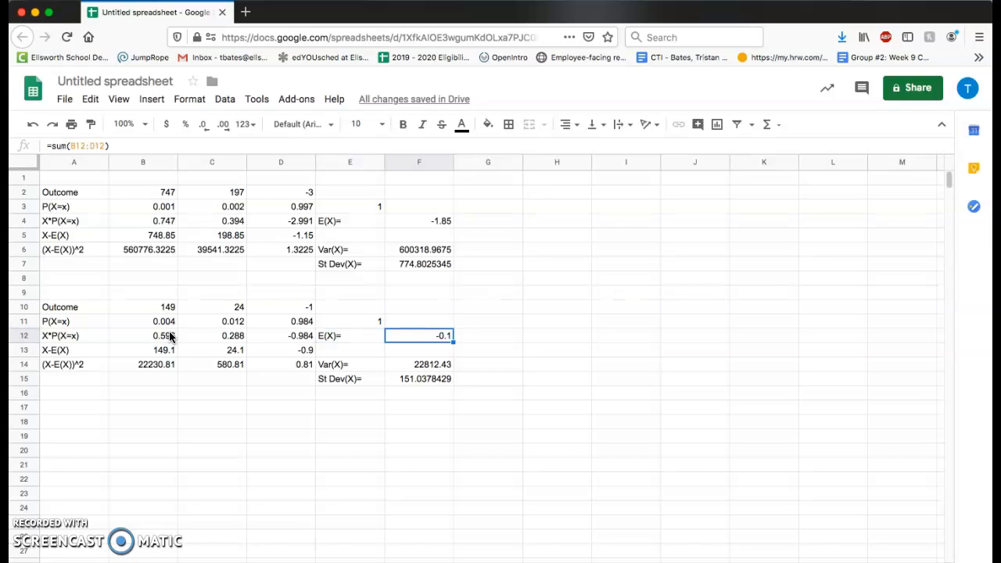
key("Down")
key("Down")
key("Down")
key("Up")
key("Down")
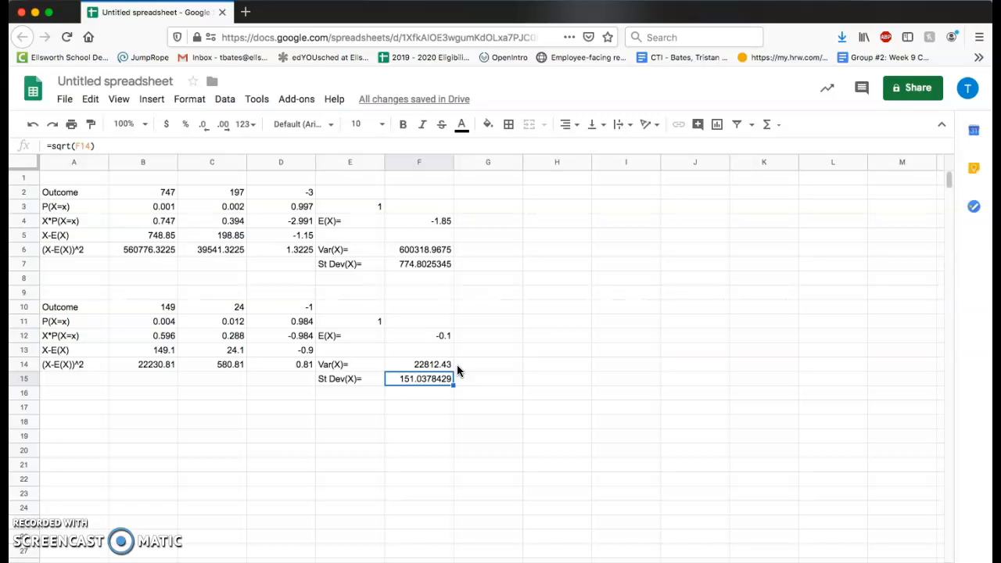
Step: Examine the first table in A2:F7, including the options for inserting a column beside column E
left_click(67, 194)
left_click_drag(233, 223, 452, 269)
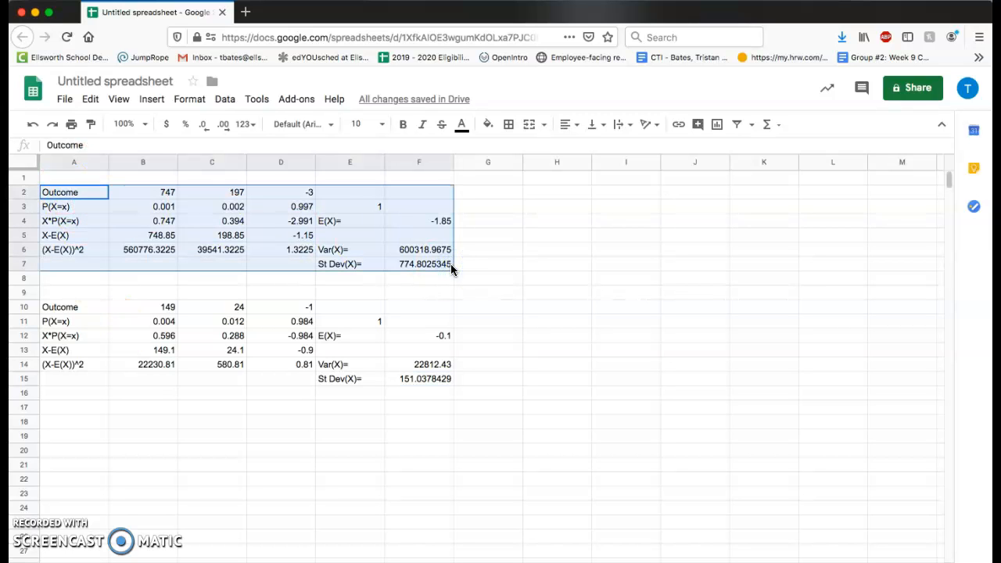
left_click(352, 203)
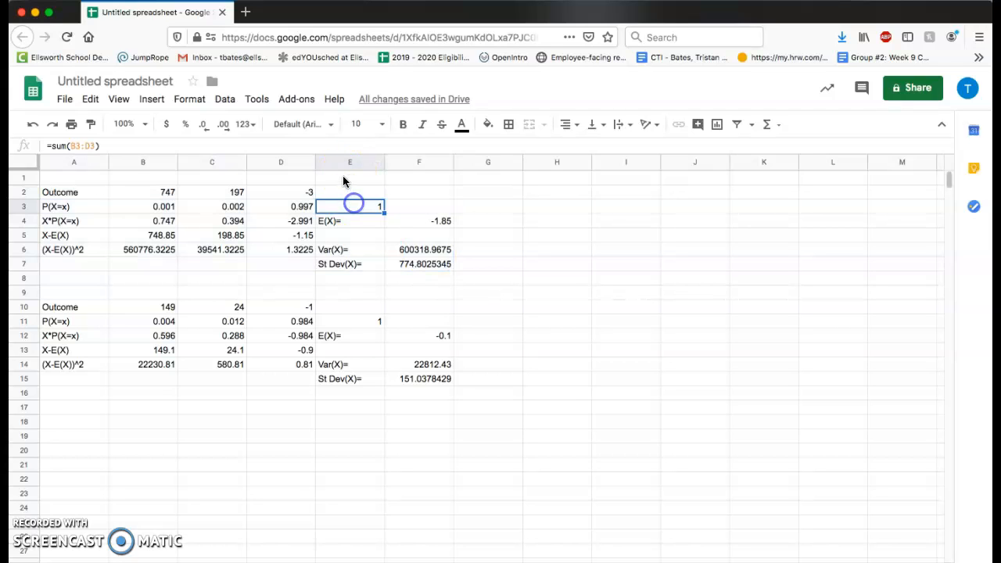
left_click(344, 162)
right_click(344, 162)
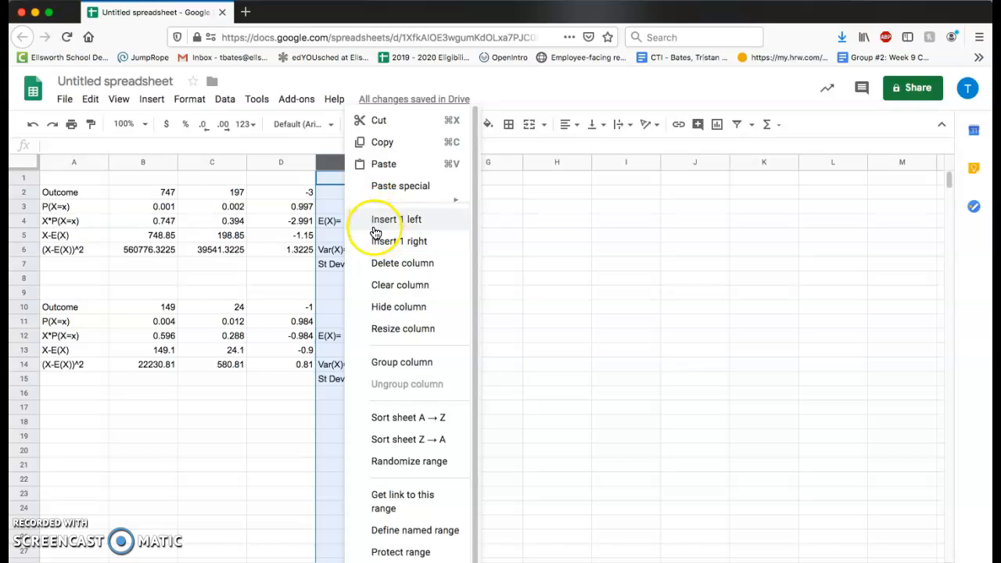
left_click(280, 220)
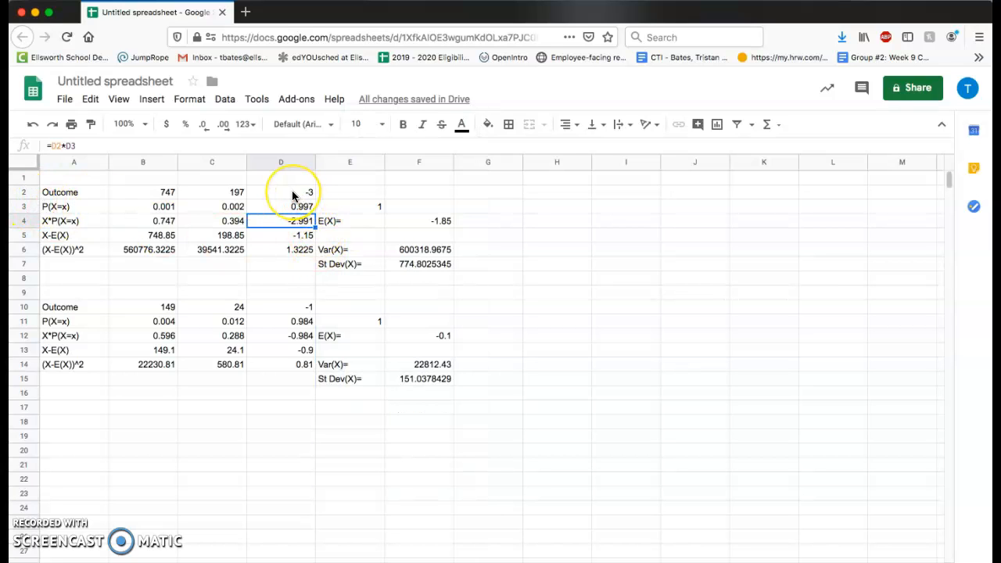
left_click(412, 221)
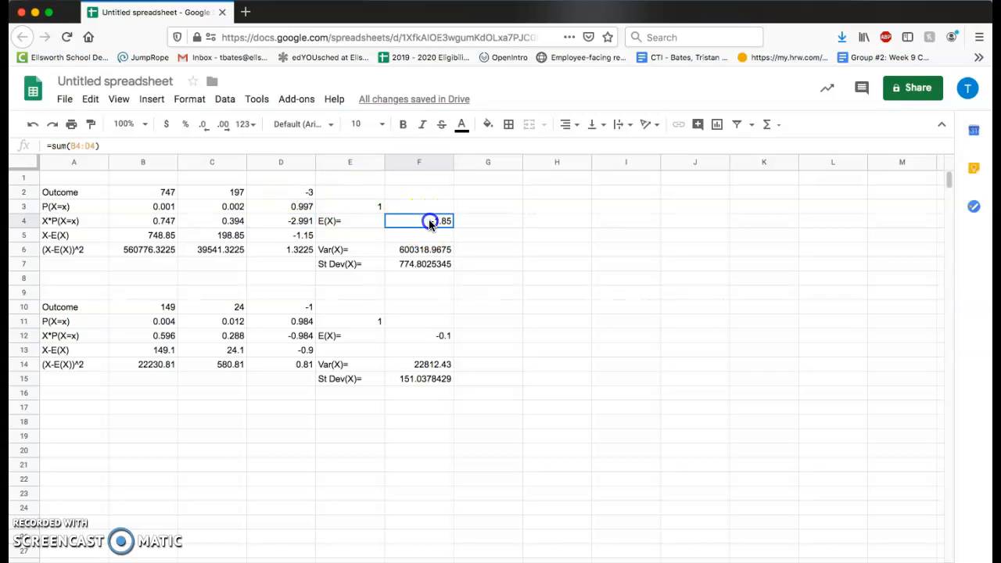